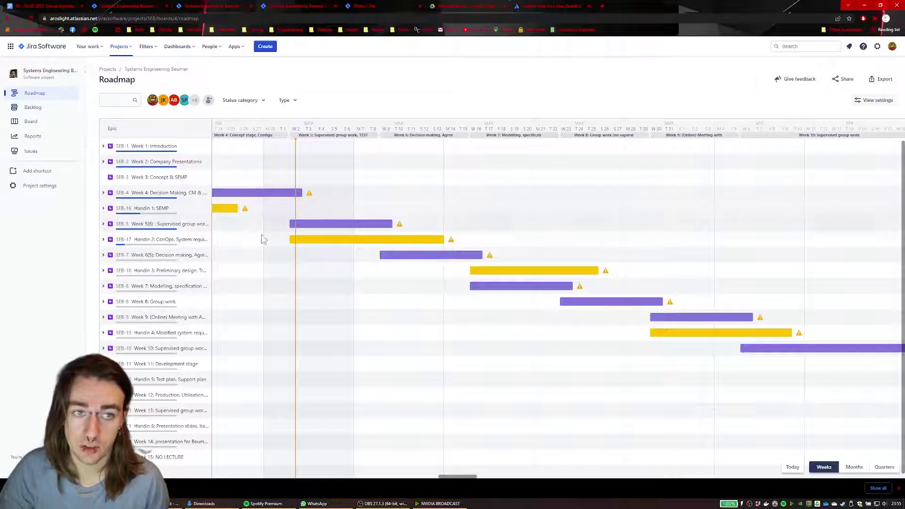
Step: Examine the weekly and handin epics along the roadmap timeline from Week 1 through Week 15, dismissing the downloads bar
scroll(495, 372, left, 3)
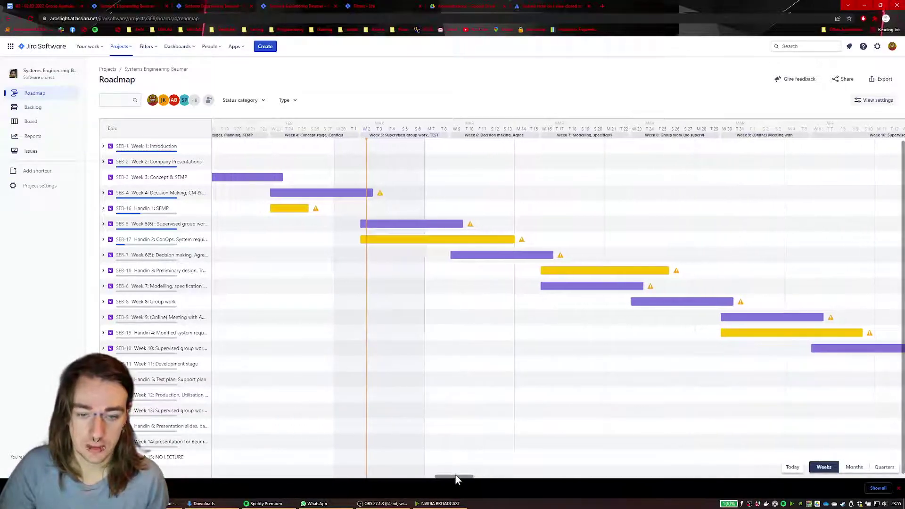
mouse_move(450, 475)
mouse_down()
mouse_move(420, 474)
mouse_move(441, 473)
mouse_up()
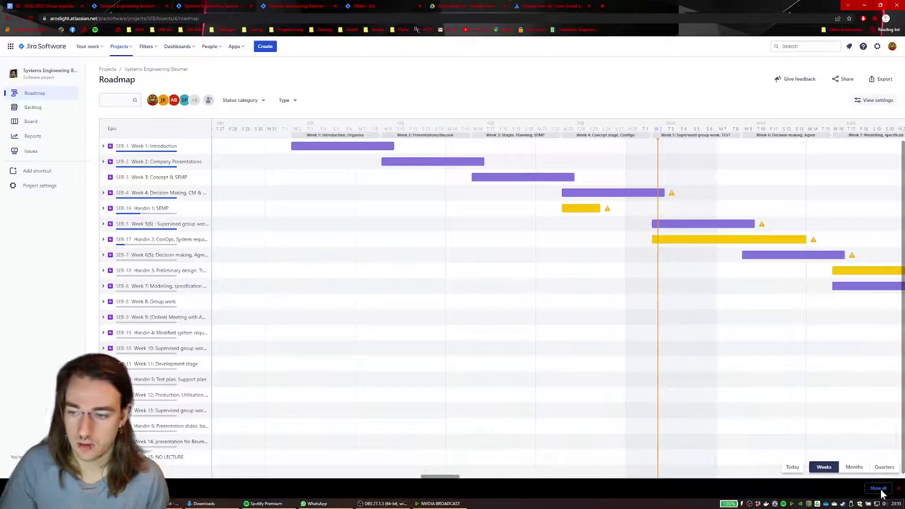
click(898, 488)
drag(431, 497, 430, 493)
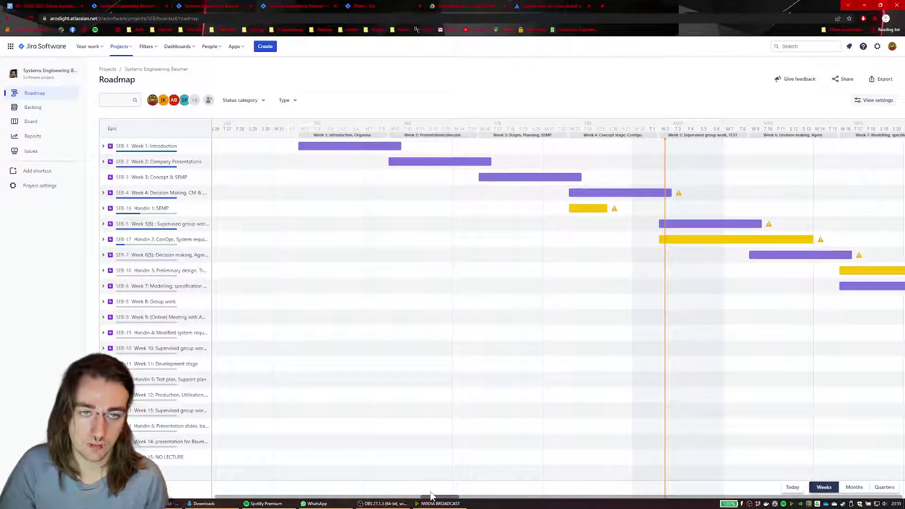
mouse_move(432, 494)
mouse_down()
mouse_move(446, 489)
mouse_move(438, 488)
mouse_up()
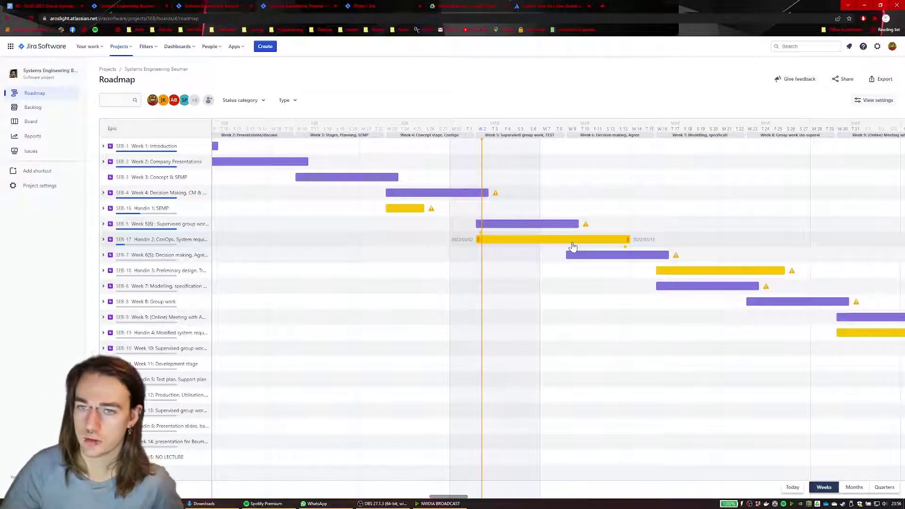
drag(442, 498, 484, 495)
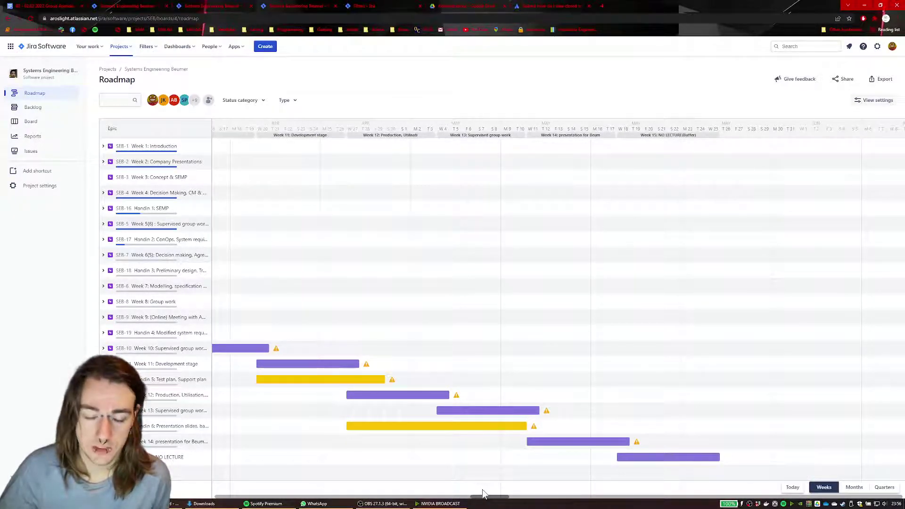
drag(483, 494, 438, 492)
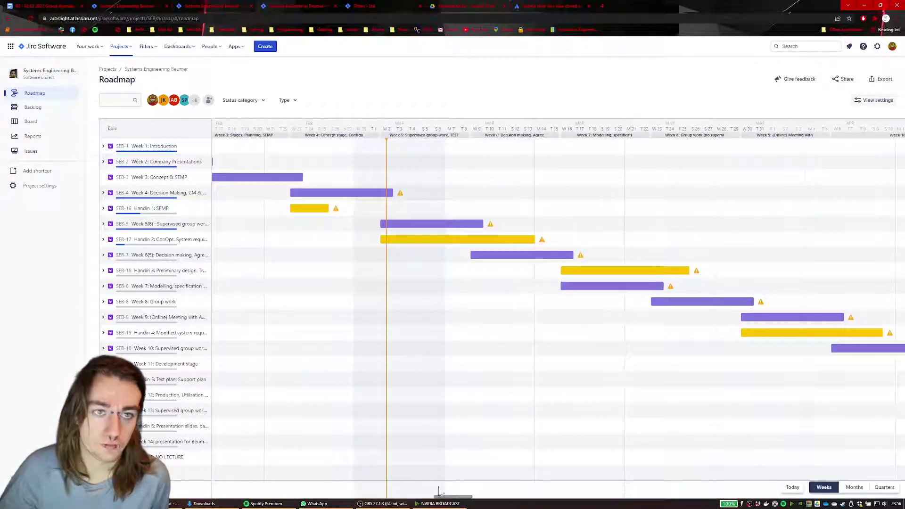
Step: Expand the Week 4 and Handin 1: SEMP epics on the roadmap to inspect their child issues, and collapse them again
click(103, 193)
click(102, 193)
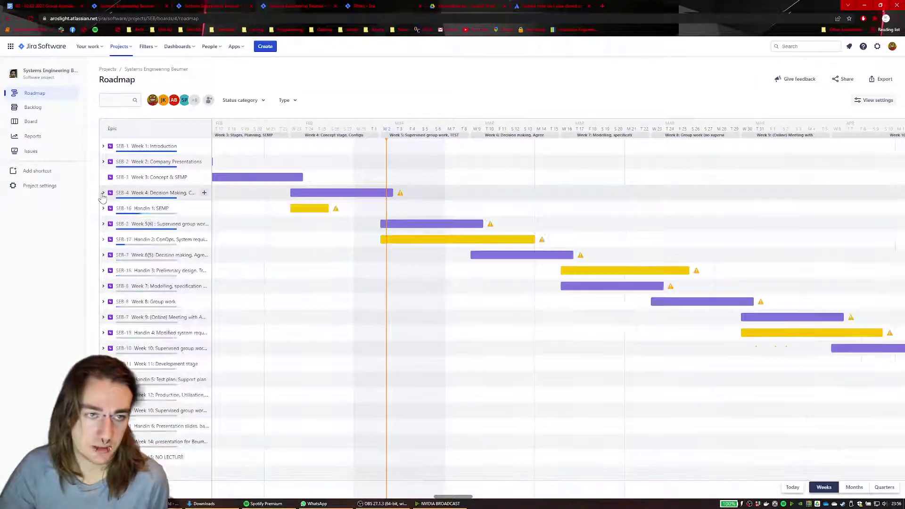
click(103, 209)
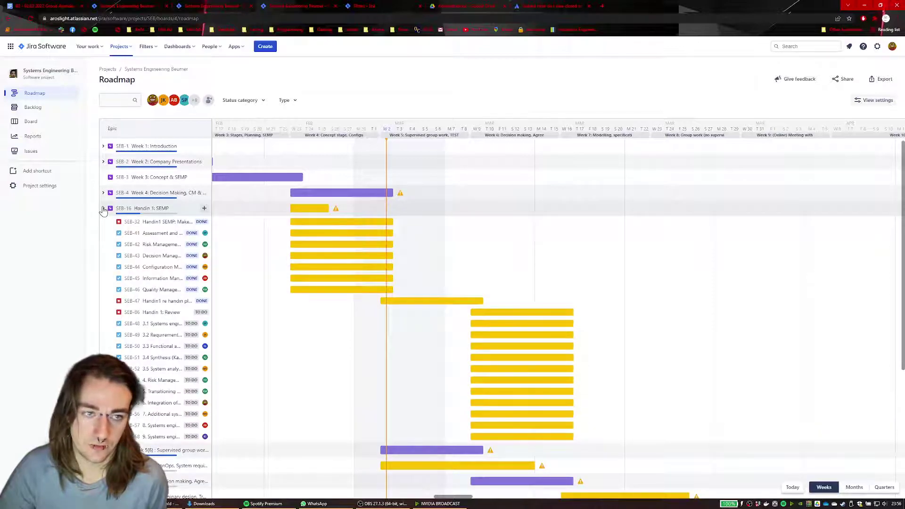
click(103, 208)
click(104, 209)
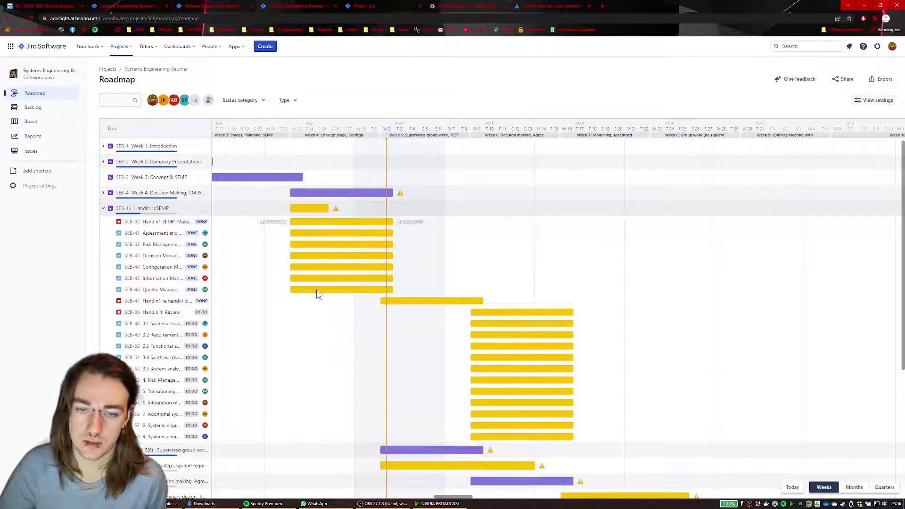
scroll(429, 241, down, 4)
scroll(429, 243, up, 4)
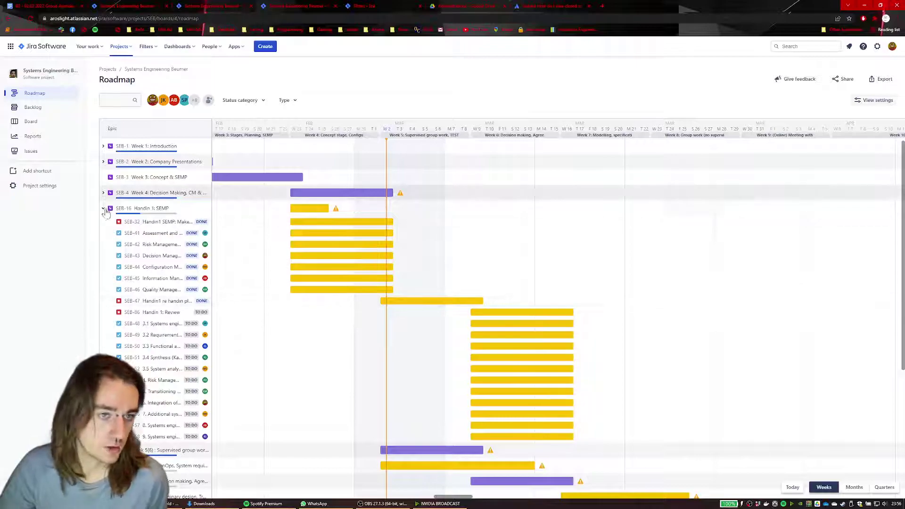
click(103, 208)
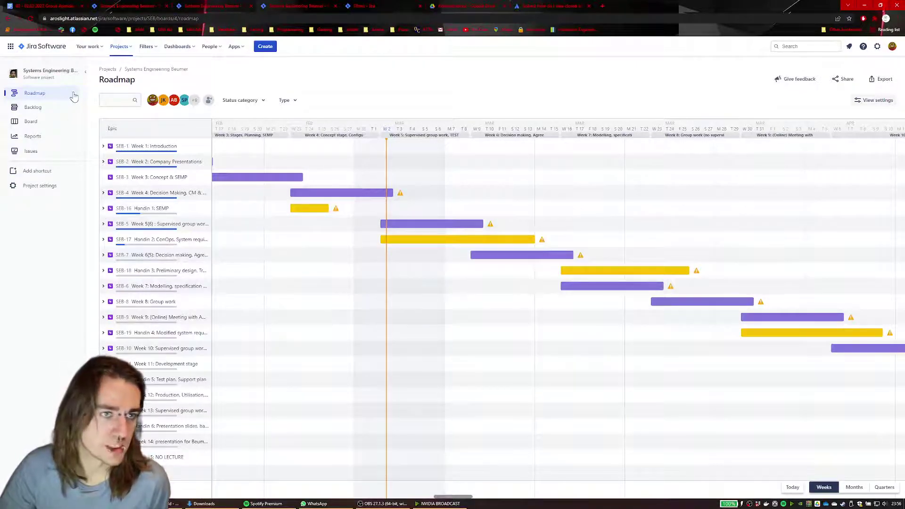
Step: Open the project's backlog, enlarge the page view and look over the first weekly sprints
click(43, 114)
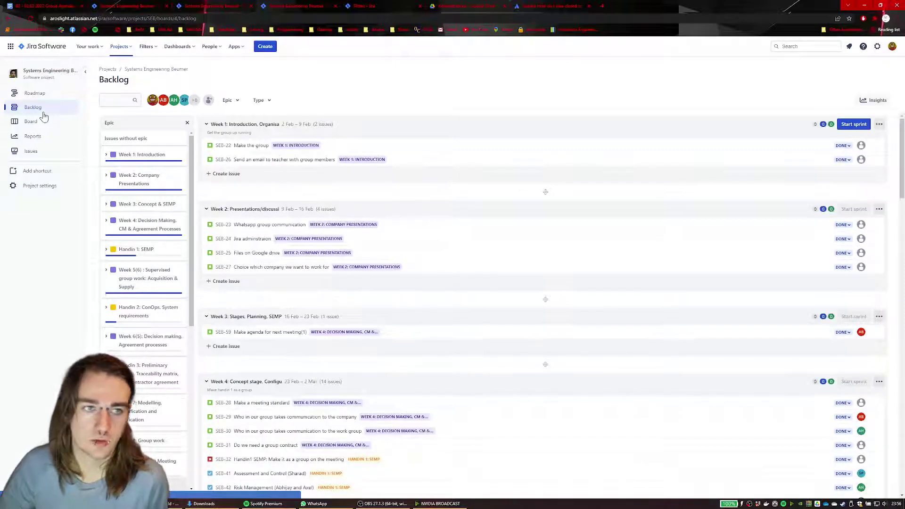
key(ctrl+plus)
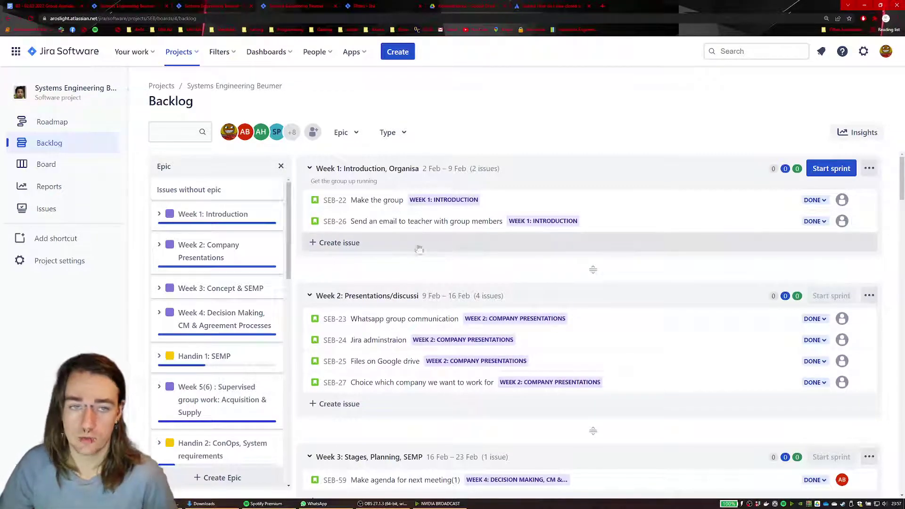
scroll(584, 244, down, 2)
scroll(584, 244, down, 3)
scroll(585, 237, up, 4)
scroll(471, 296, up, 1)
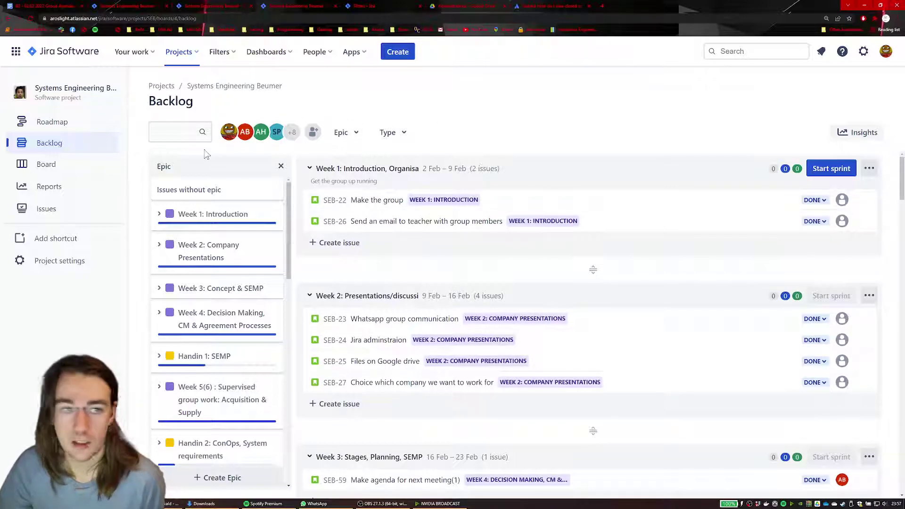
Step: Hide the epic panel in the backlog and turn it back on through the Epic filter options
click(281, 167)
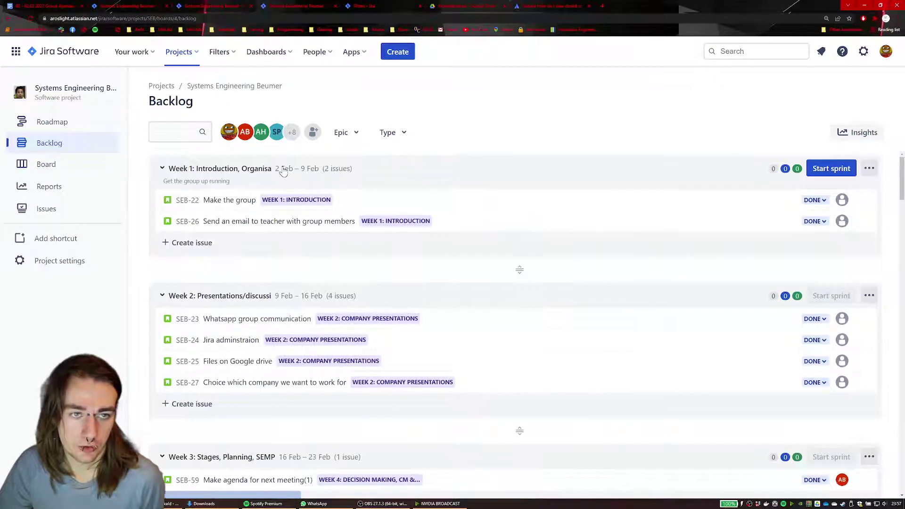
click(344, 133)
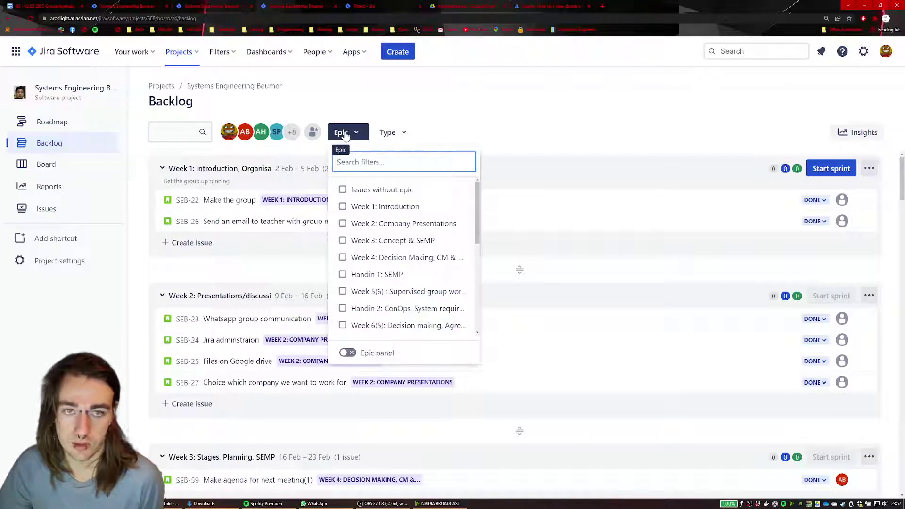
click(347, 354)
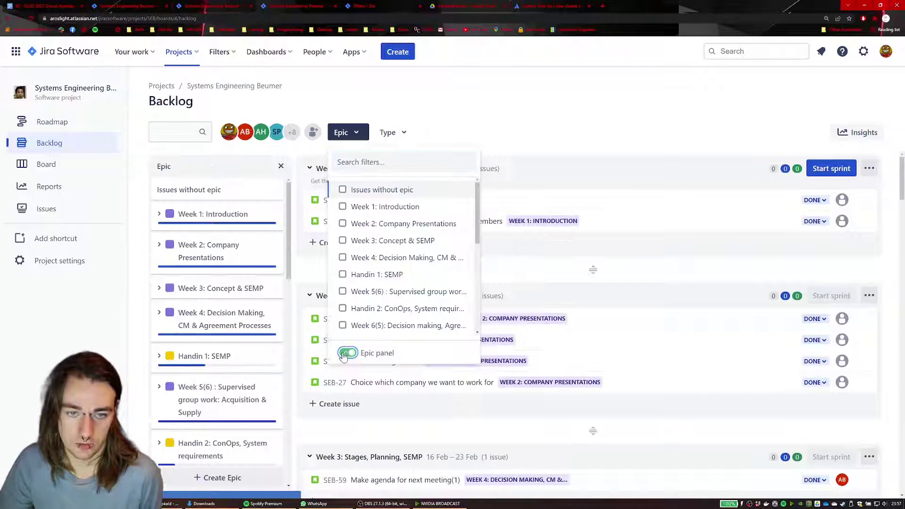
click(348, 135)
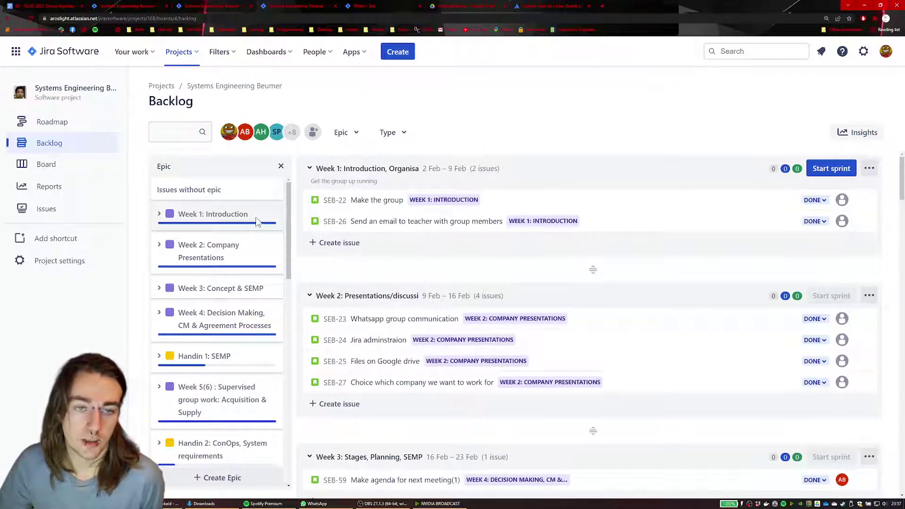
Step: Filter the backlog by the Handin 1: SEMP epic, examine its issues across the Week 4 to Week 6 sprints, and clear the filter
scroll(235, 245, down, 2)
scroll(226, 259, up, 1)
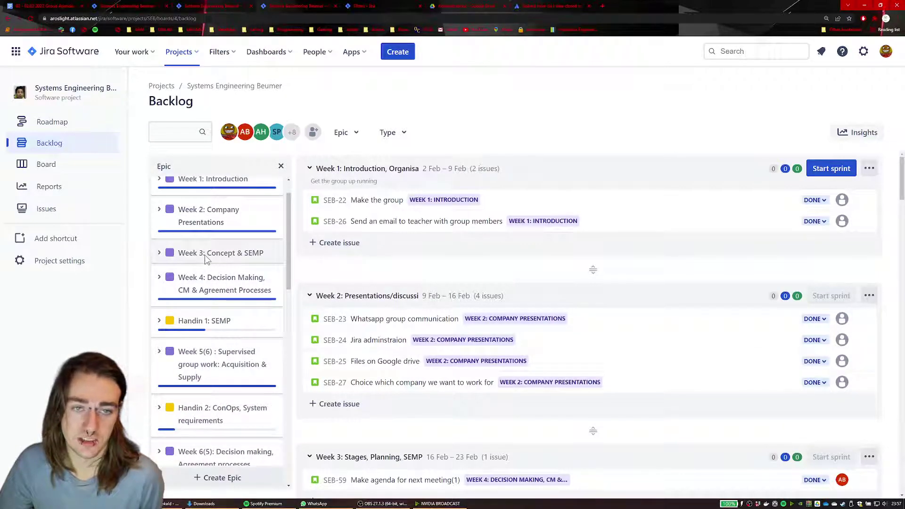
click(236, 326)
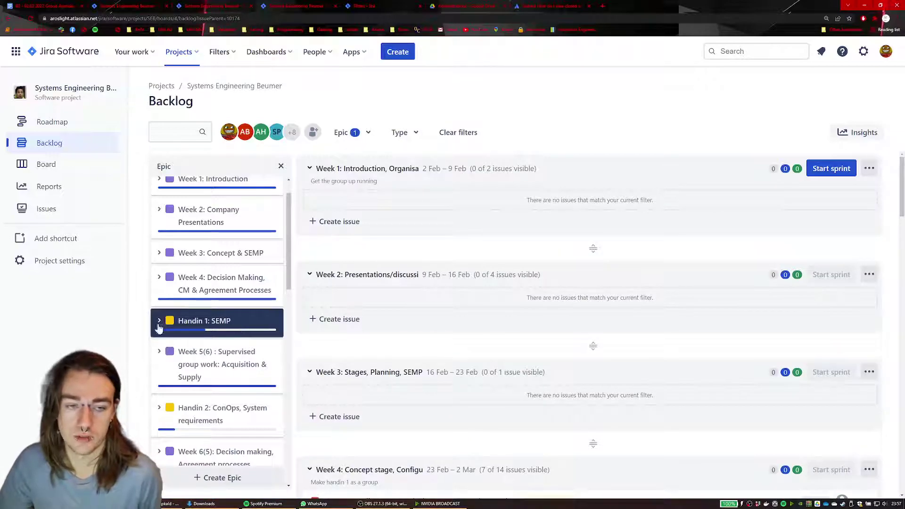
scroll(424, 302, down, 6)
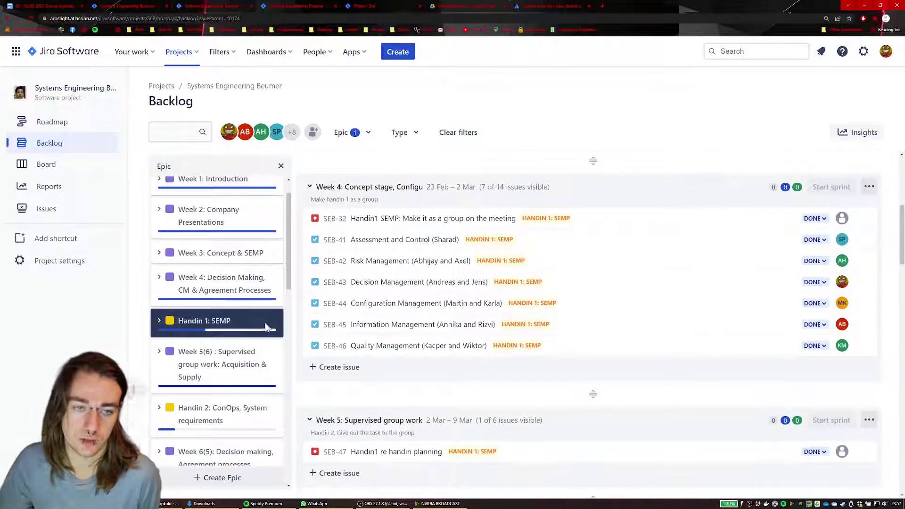
scroll(239, 325, down, 2)
scroll(471, 368, down, 7)
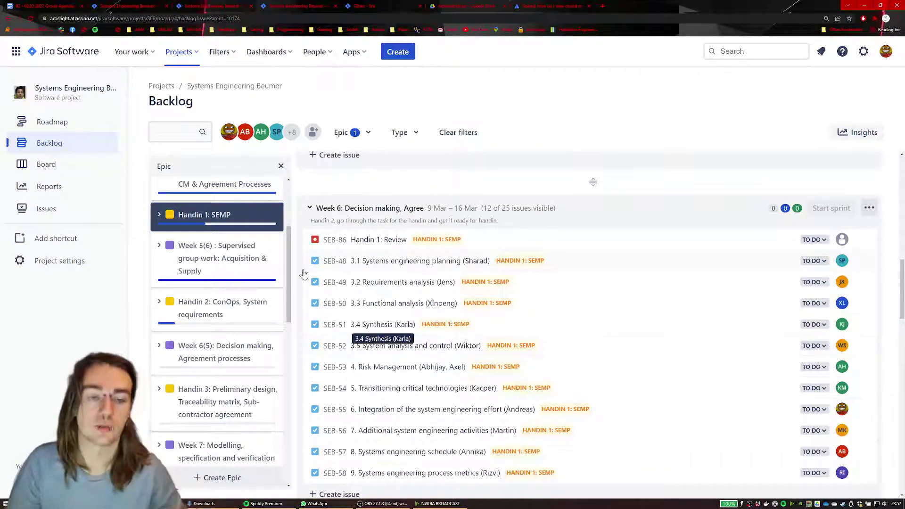
scroll(363, 283, up, 2)
scroll(363, 283, up, 1)
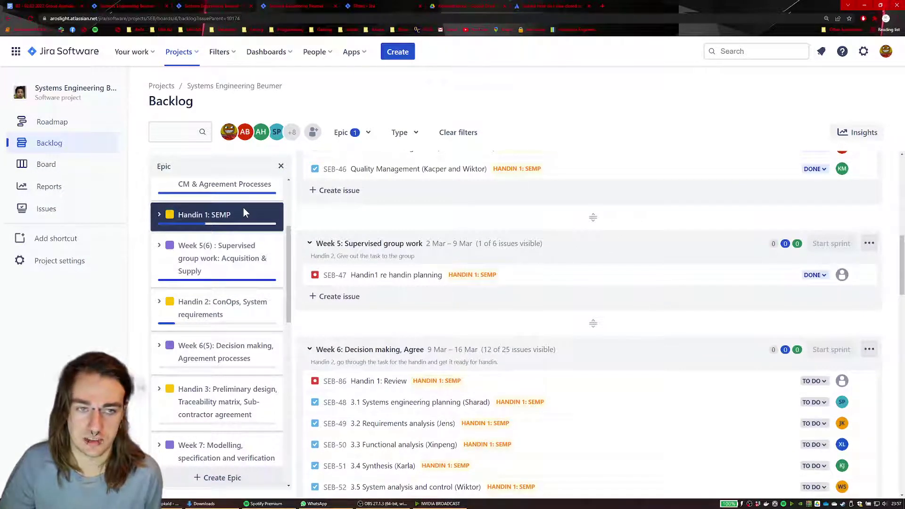
click(243, 212)
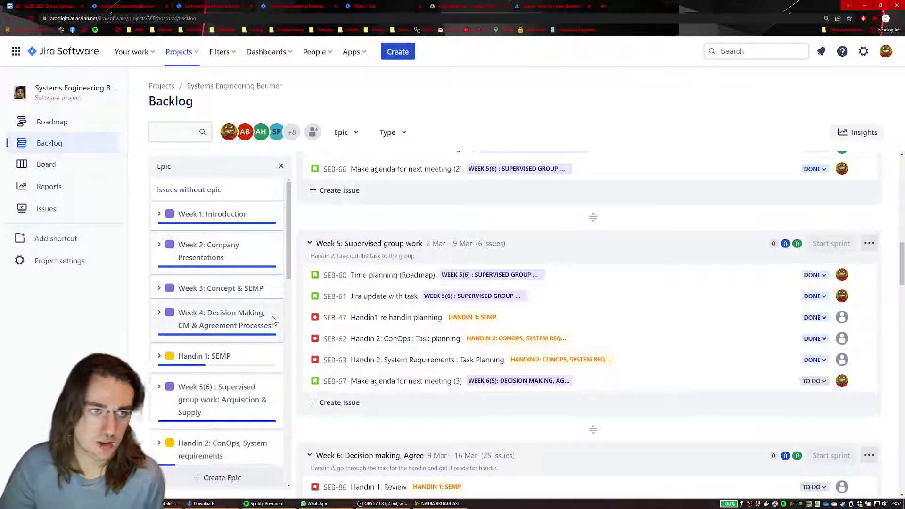
Step: Look back over the unfiltered sprints from Week 4 to Week 2 and open the SEB board to view its columns
scroll(650, 331, up, 6)
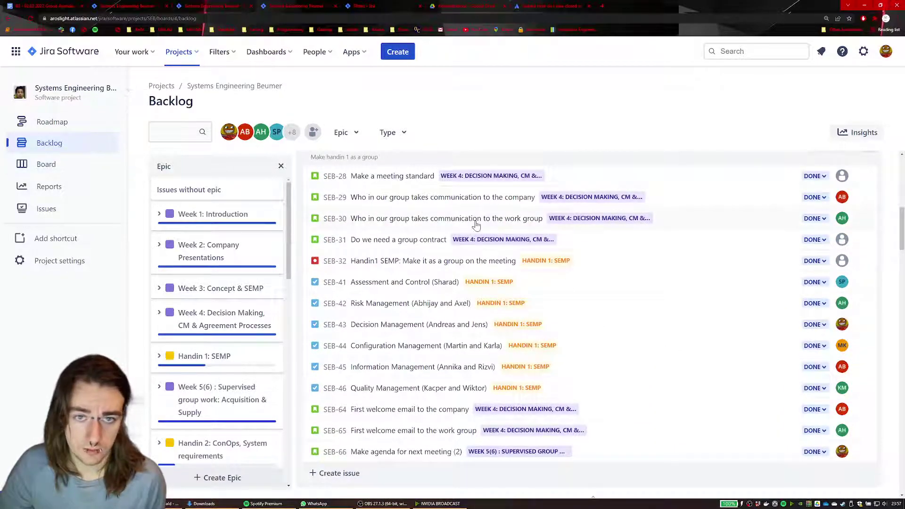
scroll(477, 225, up, 6)
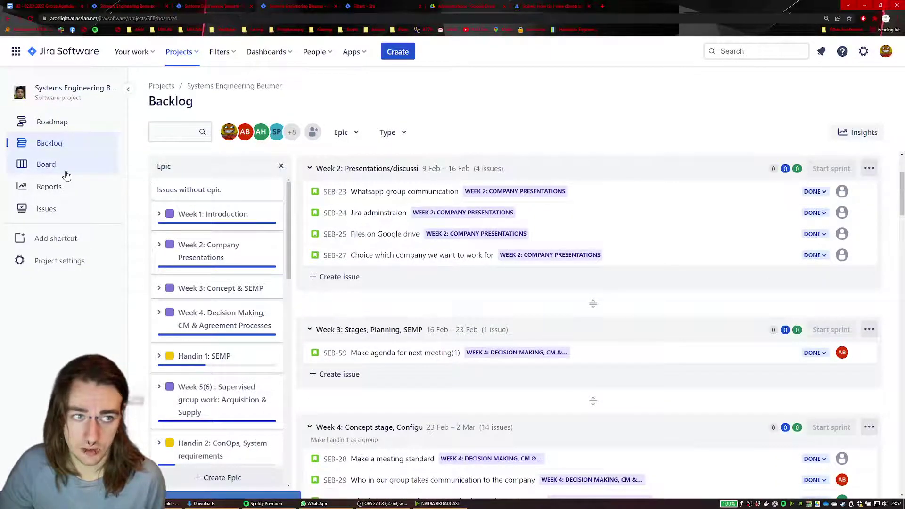
click(66, 174)
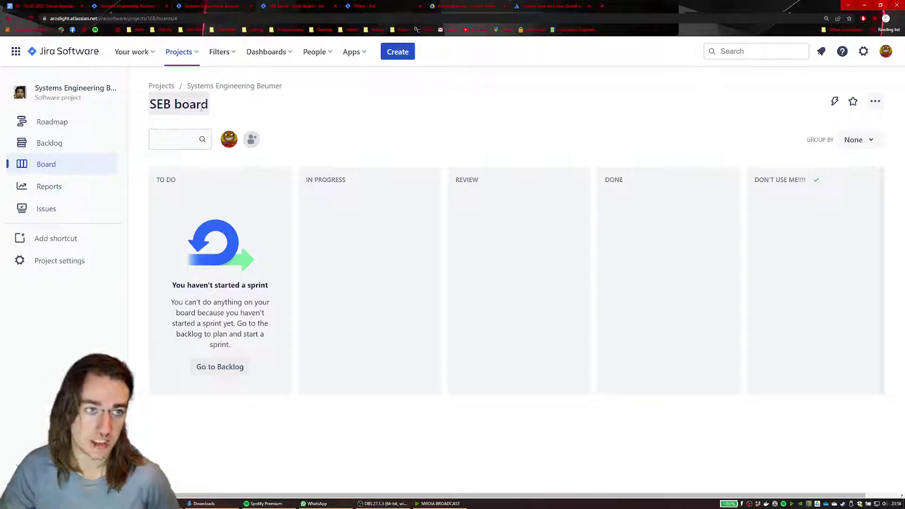
Step: Return to the backlog and examine the issues in the Week 1 and Week 2 sprints
click(87, 150)
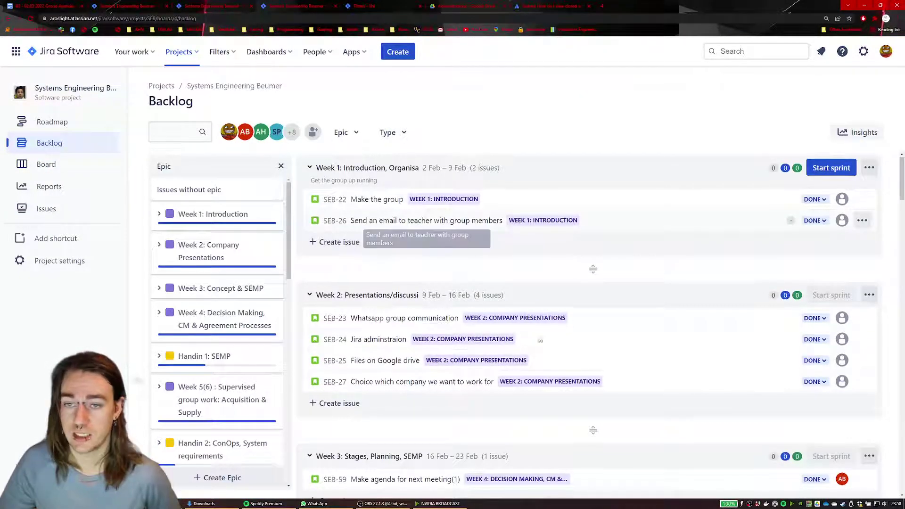
scroll(442, 228, down, 1)
scroll(464, 295, up, 1)
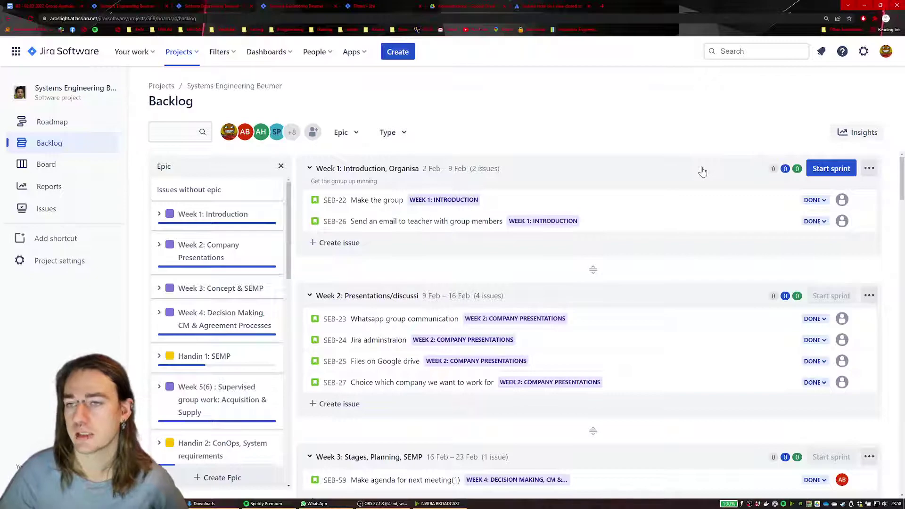
scroll(678, 171, down, 1)
scroll(627, 198, up, 1)
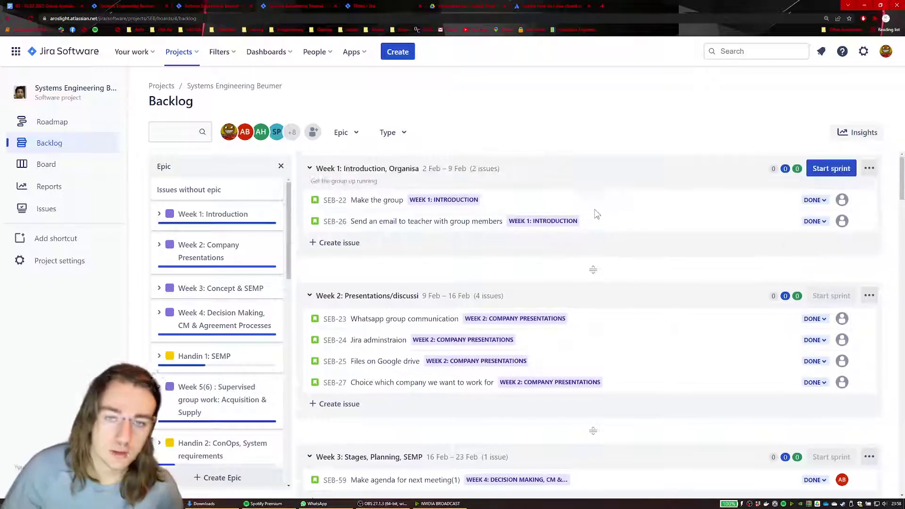
scroll(402, 215, down, 1)
scroll(402, 216, up, 1)
scroll(542, 219, down, 1)
scroll(541, 218, up, 1)
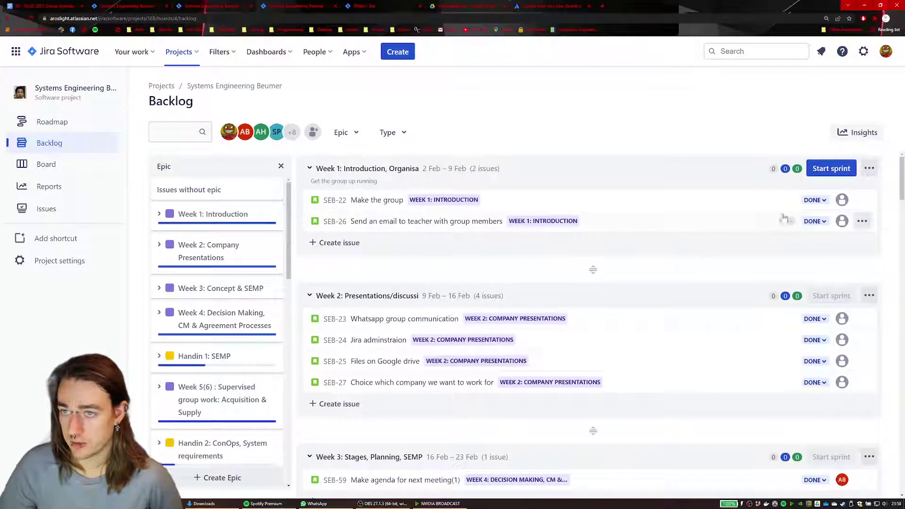
Step: View the status options of the Make the group issue without changing it, and look over the statuses and assignees in the first sprints
click(819, 204)
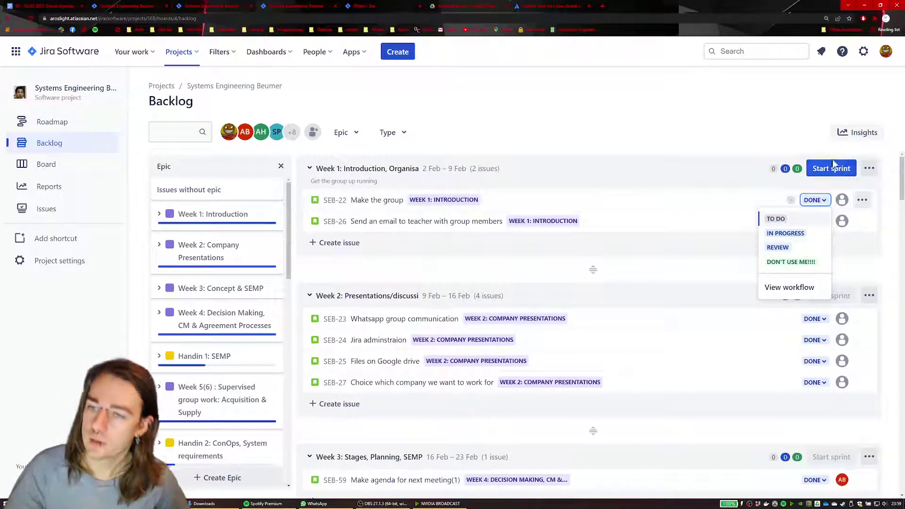
click(814, 200)
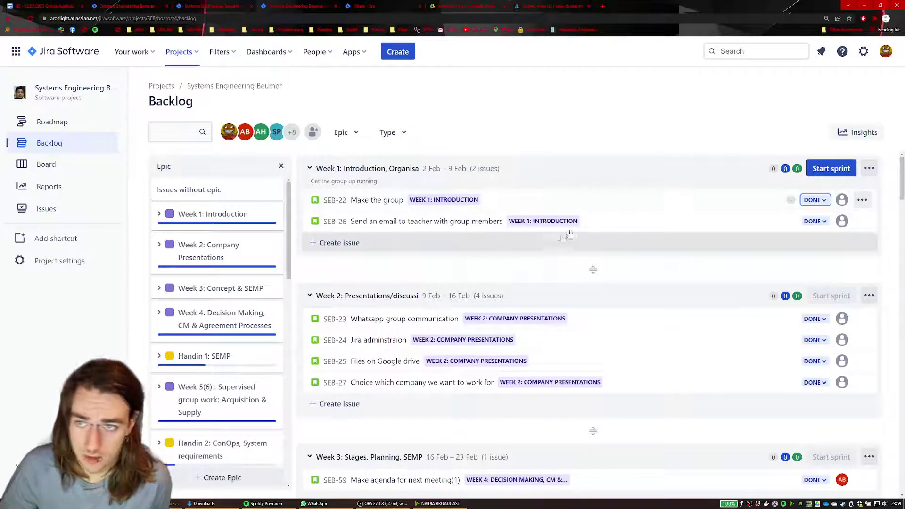
scroll(565, 234, down, 3)
scroll(516, 255, up, 2)
scroll(478, 258, up, 1)
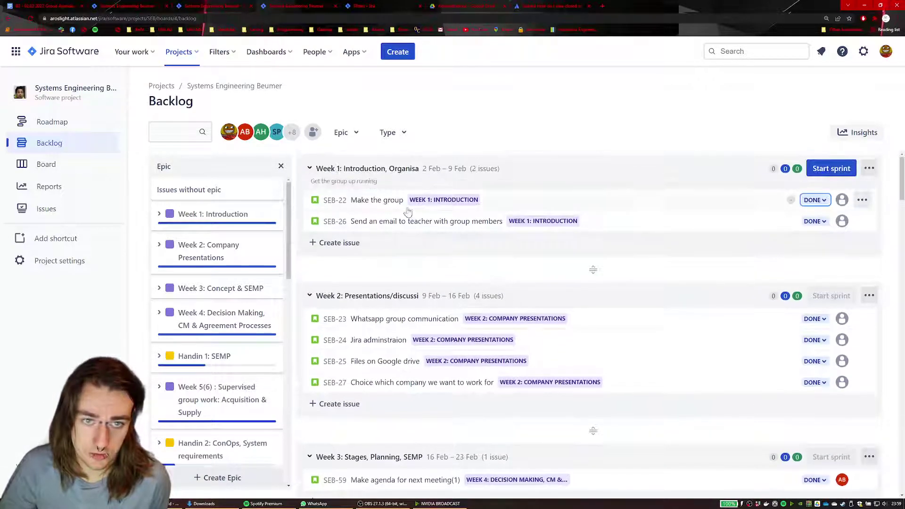
scroll(518, 262, down, 5)
scroll(626, 268, up, 3)
scroll(626, 267, up, 1)
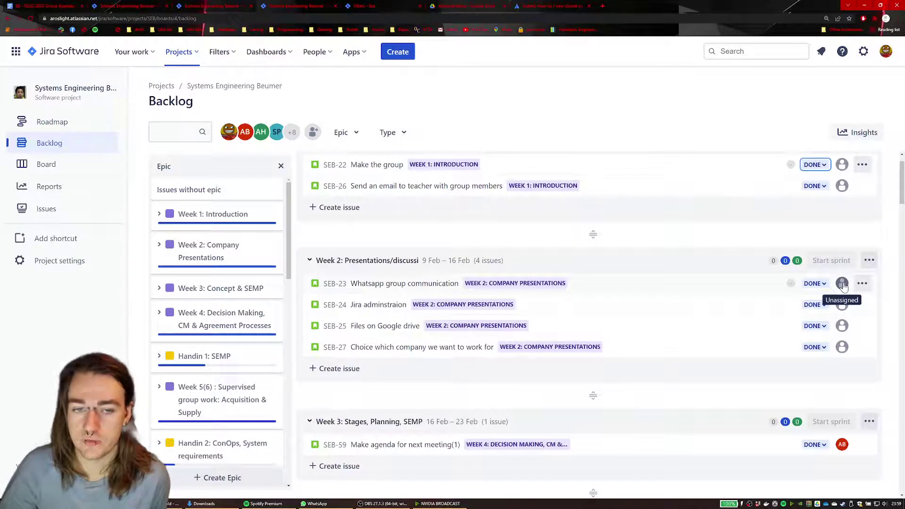
Step: Open the Make agenda for next meeting(1) issue in the Week 3 sprint and view its assignee and co-assignee fields
scroll(843, 286, down, 2)
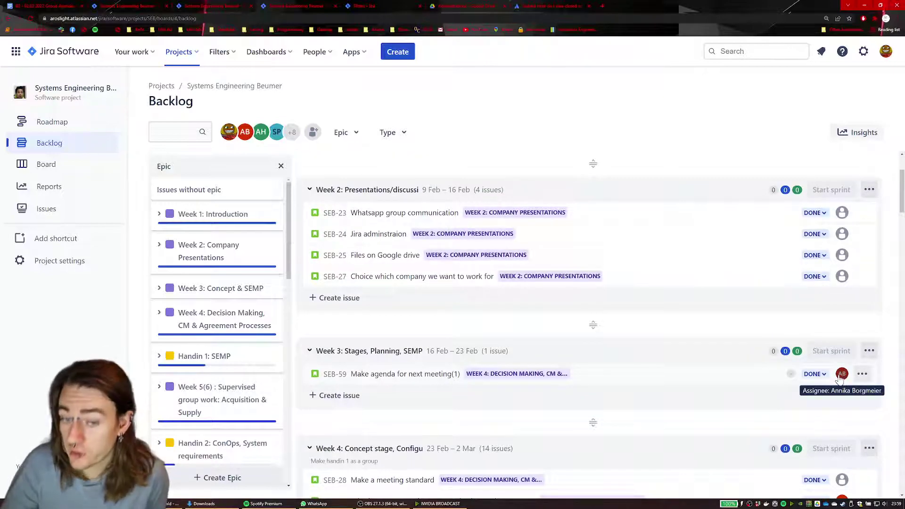
click(656, 379)
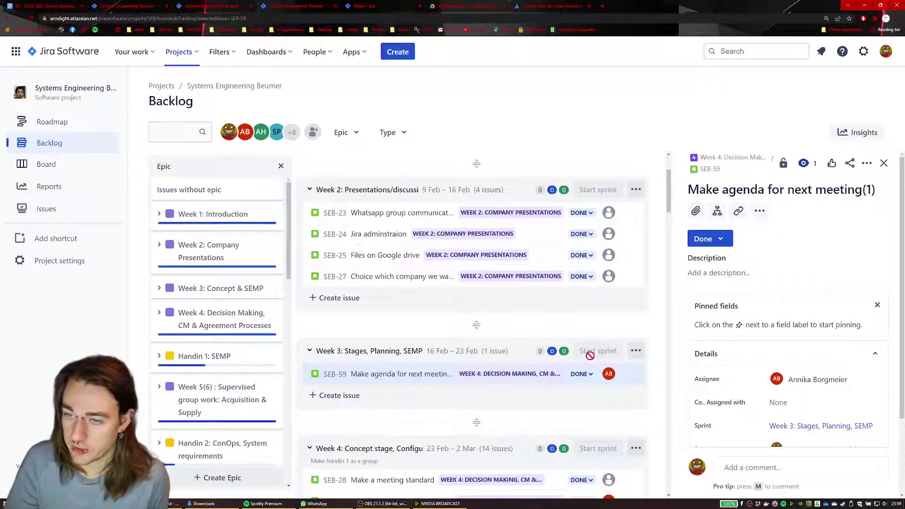
scroll(788, 371, down, 1)
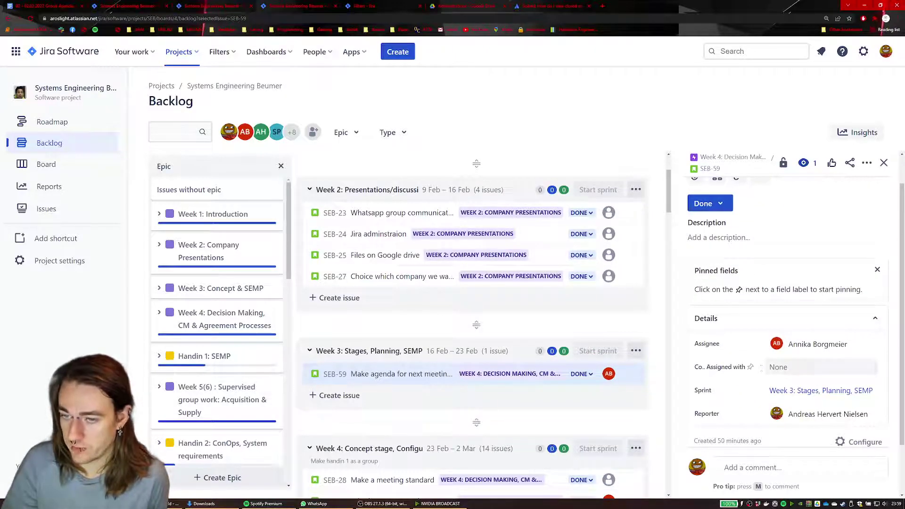
Step: Open the Risk Management issue in the Week 4 sprint and check who is assigned and co-assigned to it
scroll(468, 344, down, 5)
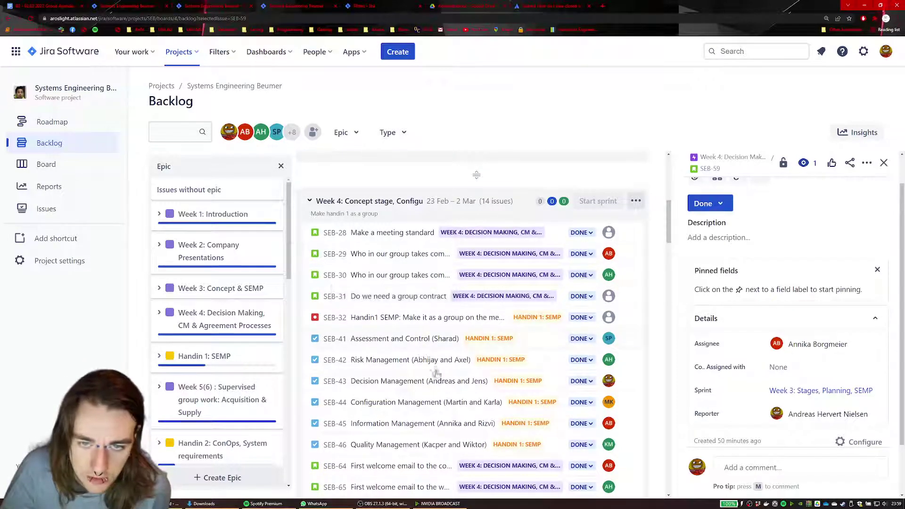
click(417, 361)
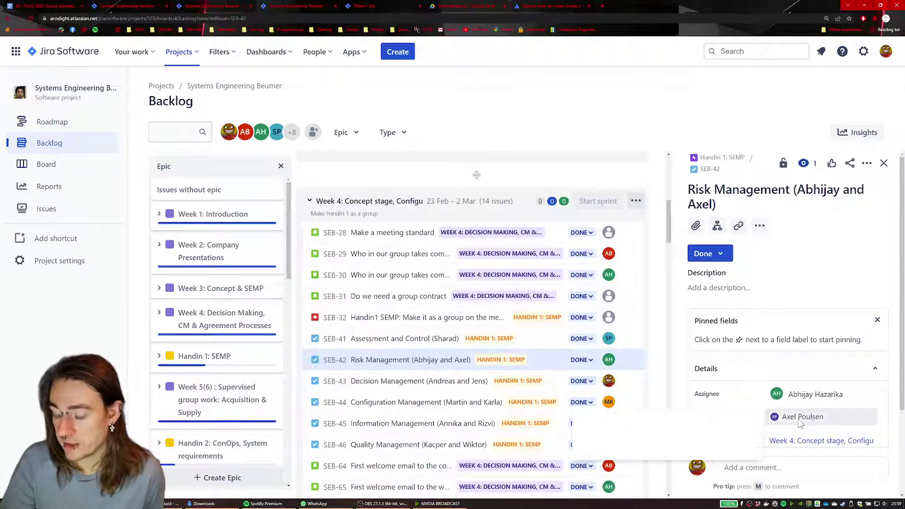
mouse_move(807, 424)
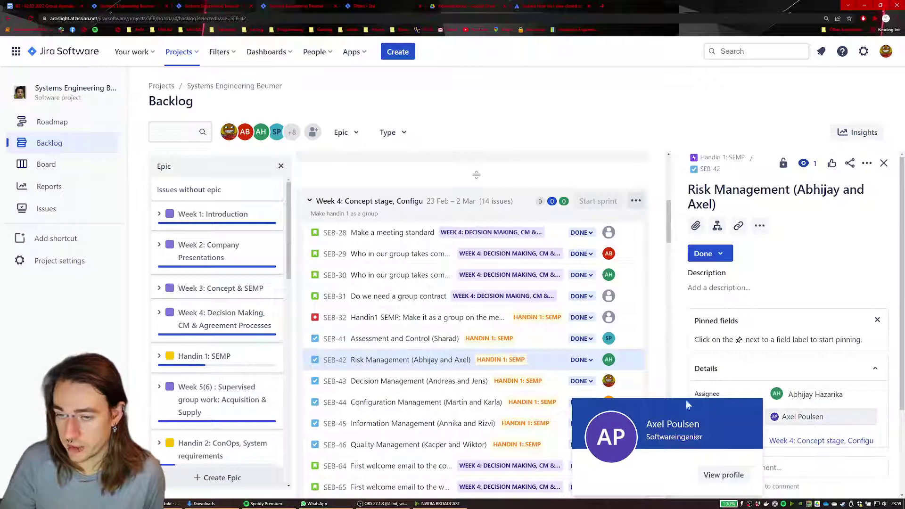
scroll(490, 362, down, 1)
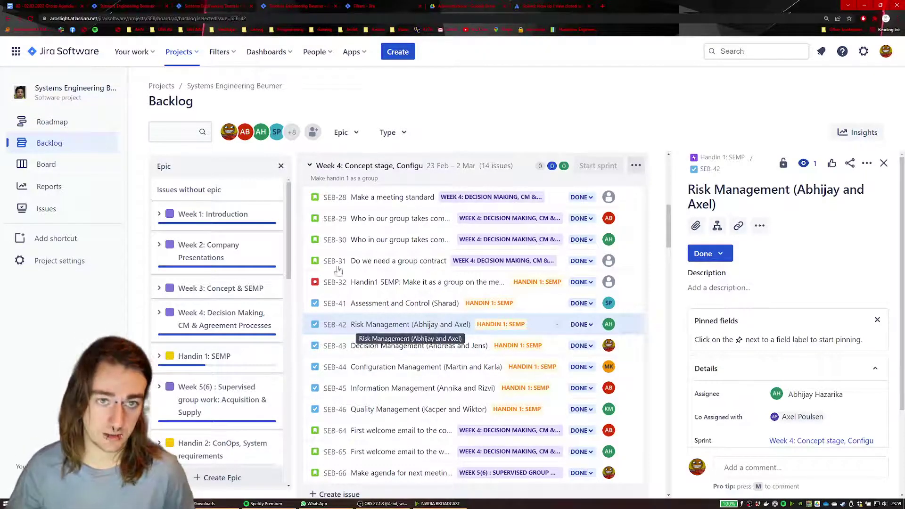
scroll(353, 265, down, 2)
scroll(340, 236, up, 2)
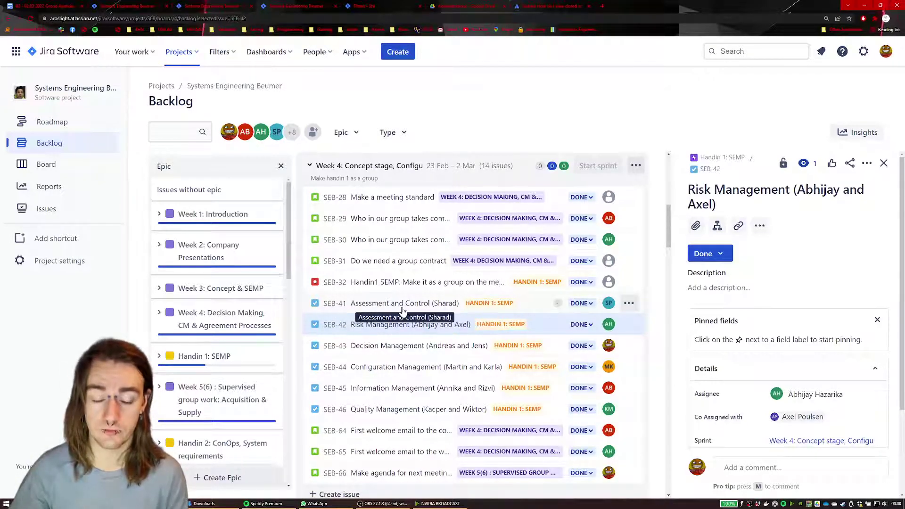
Step: Look over the issues and statuses in the sprints from Week 3 through Week 6
scroll(402, 311, up, 5)
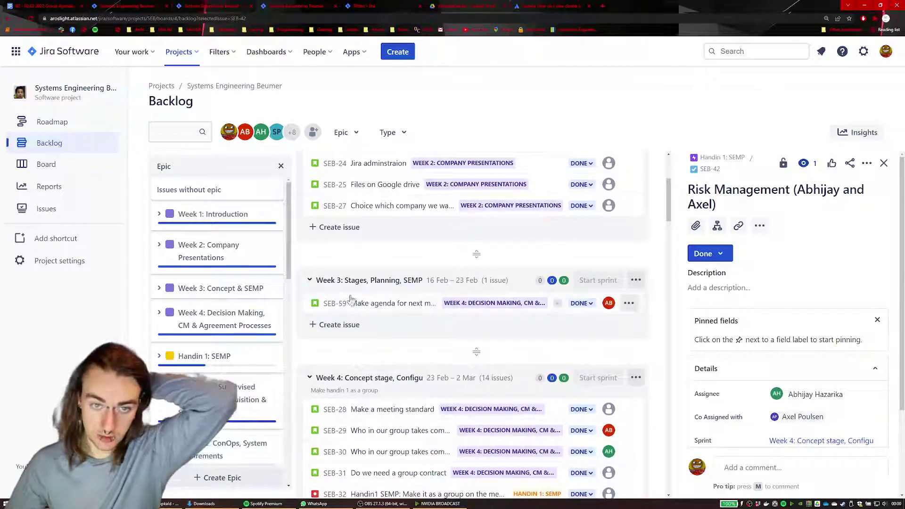
scroll(337, 288, up, 1)
scroll(337, 289, down, 5)
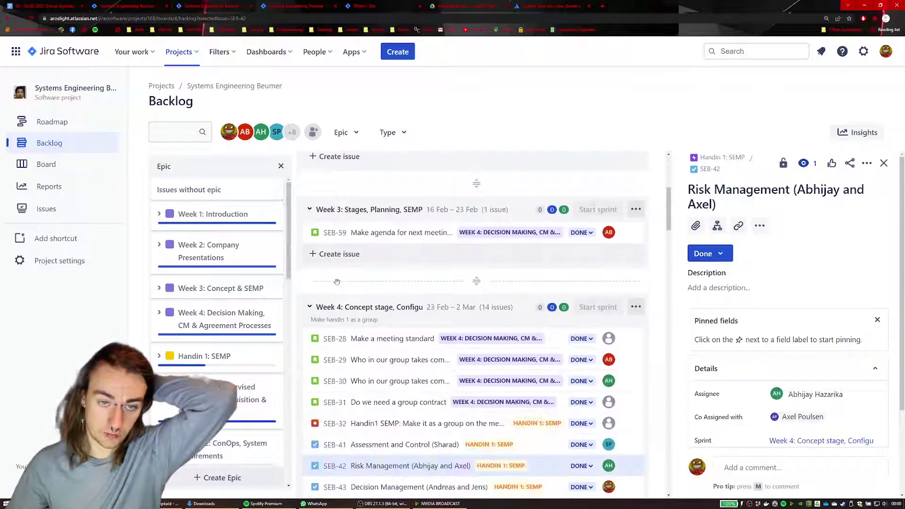
scroll(336, 282, down, 1)
scroll(337, 281, up, 2)
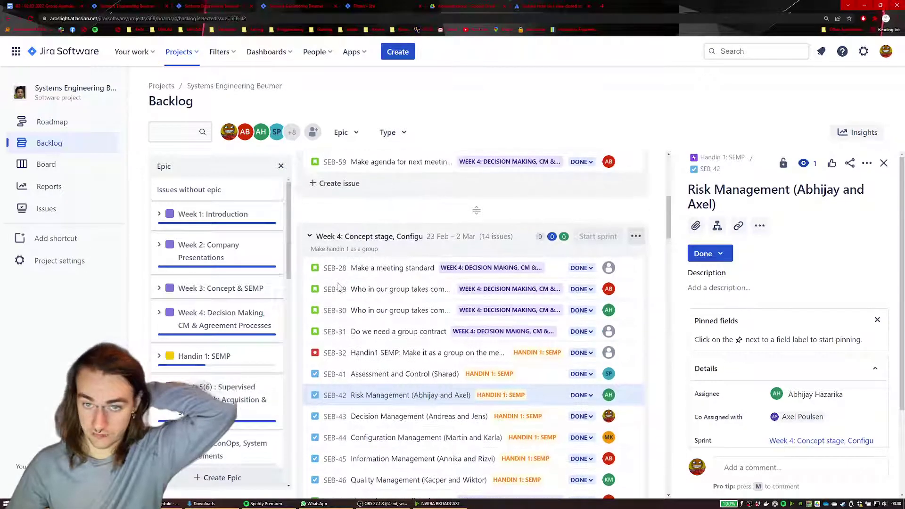
scroll(336, 282, down, 6)
scroll(341, 285, up, 2)
scroll(341, 283, down, 5)
scroll(341, 281, up, 3)
scroll(342, 281, down, 4)
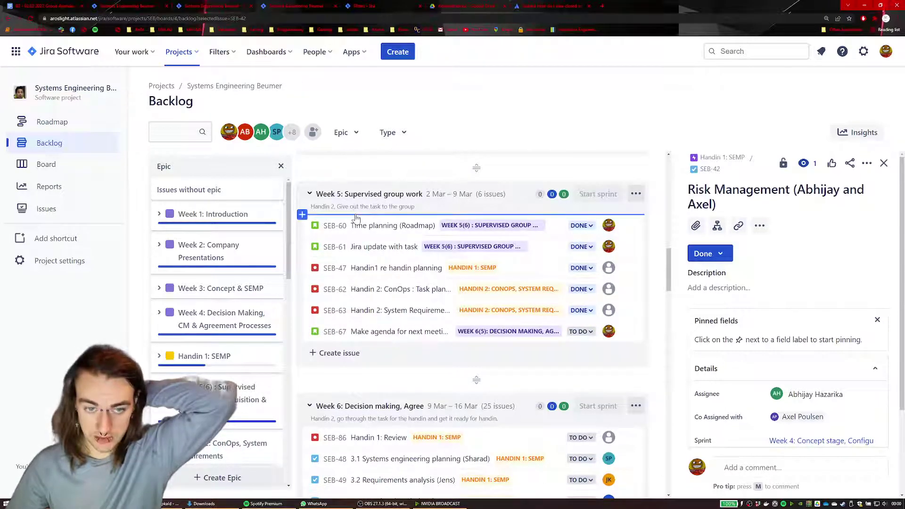
scroll(357, 223, down, 3)
scroll(358, 223, down, 7)
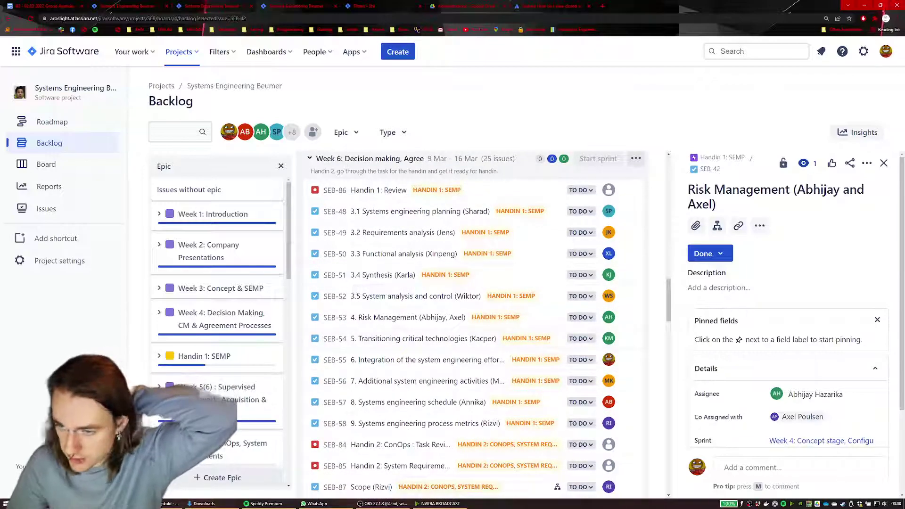
scroll(428, 182, up, 2)
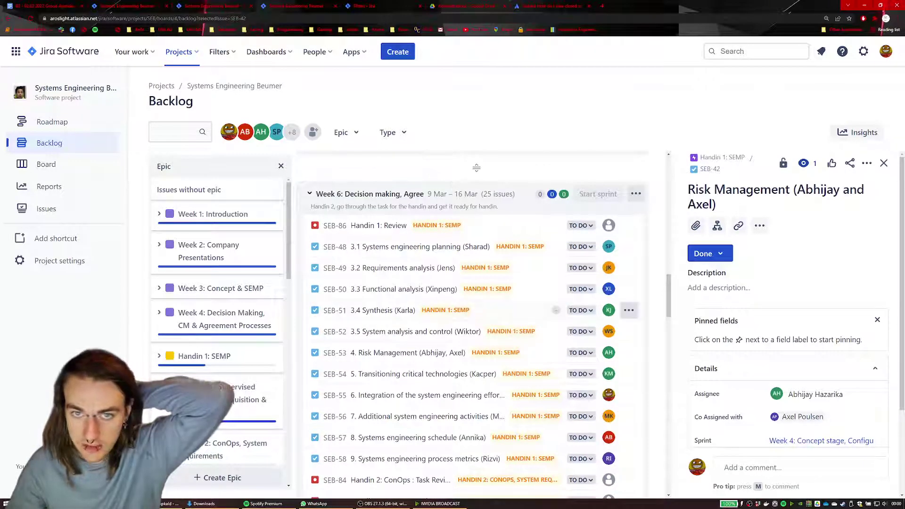
Step: Check today's date in the system calendar against the Week 5 sprint's dates, and close the calendar
click(896, 504)
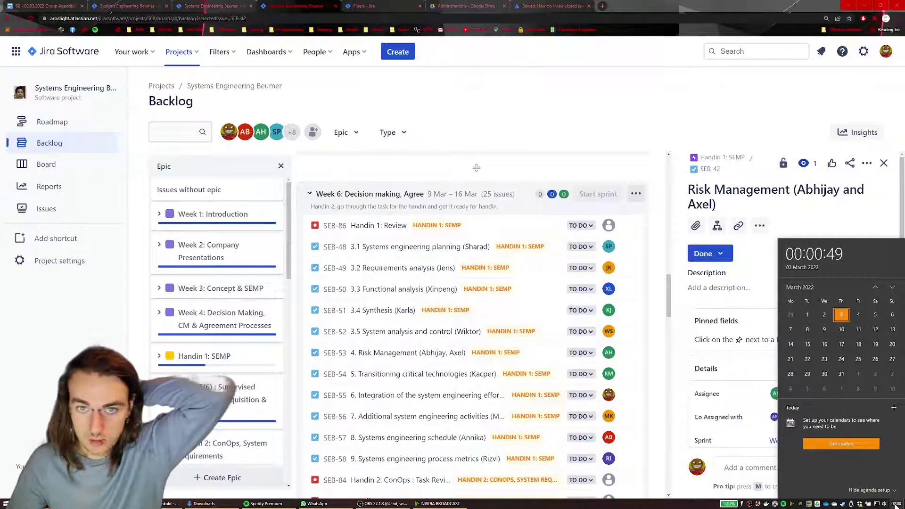
scroll(516, 301, up, 5)
scroll(495, 319, up, 1)
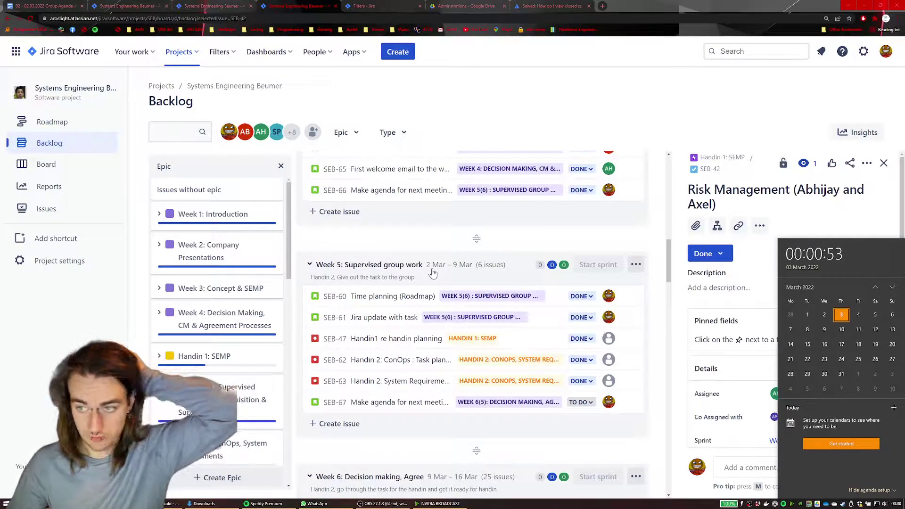
click(897, 504)
Step: Examine the issues, statuses and assignees in the Week 5 and Week 6 sprints
scroll(421, 250, down, 1)
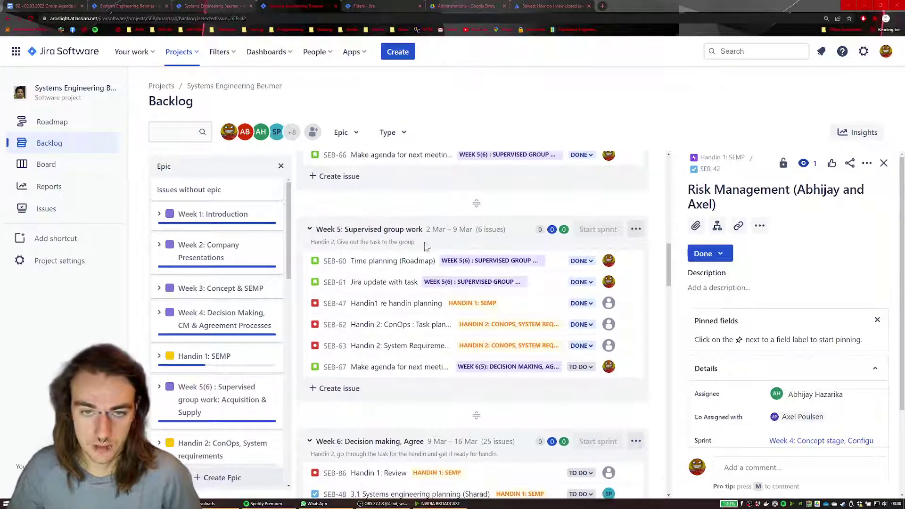
scroll(430, 240, down, 1)
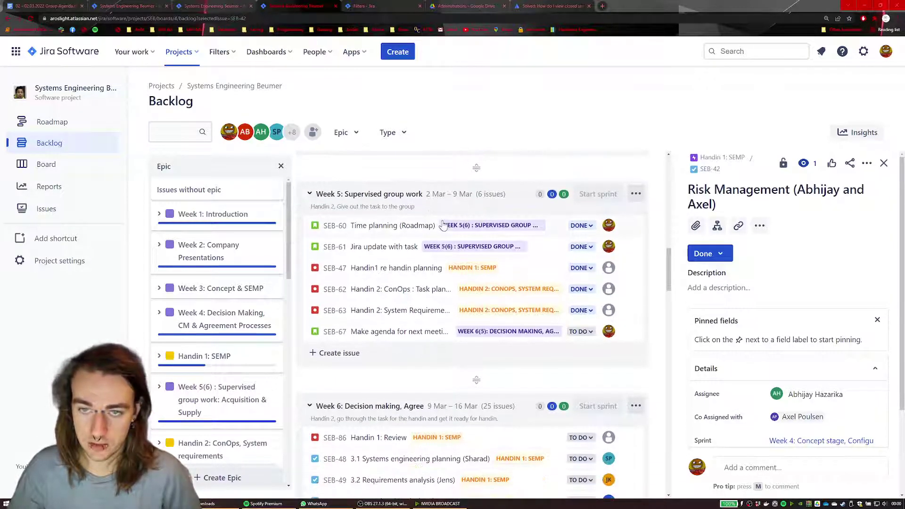
scroll(431, 212, down, 5)
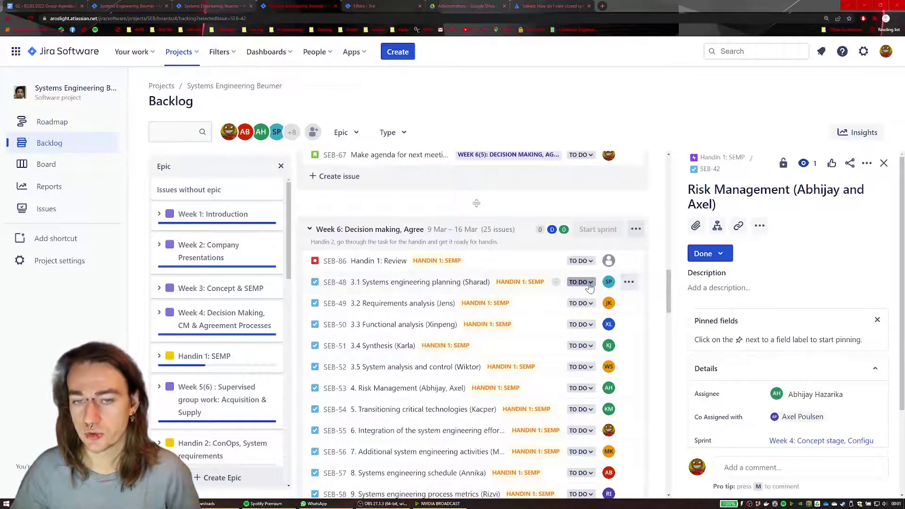
scroll(472, 231, down, 3)
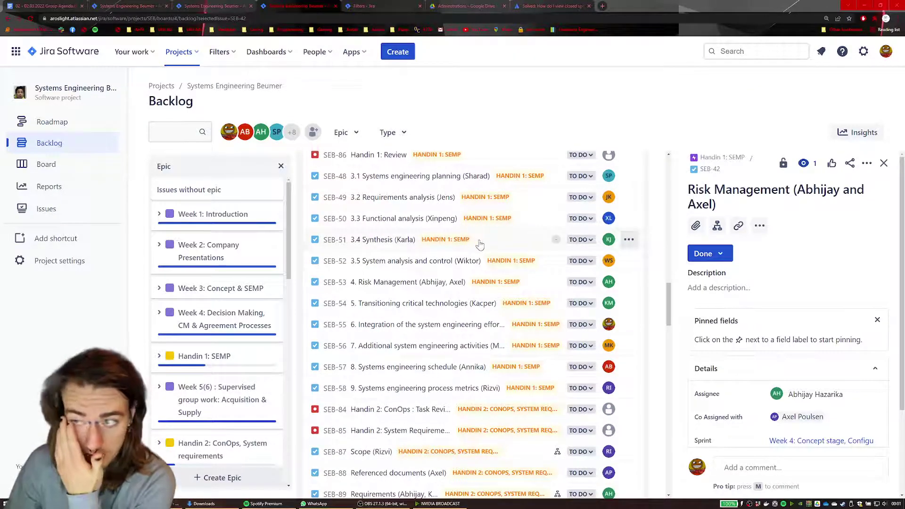
Step: Show the HandIn2_2_SystemRequirements document in Google Docs, highlight its Requirements heading, and return to the Jira backlog
drag(904, 45, 619, 38)
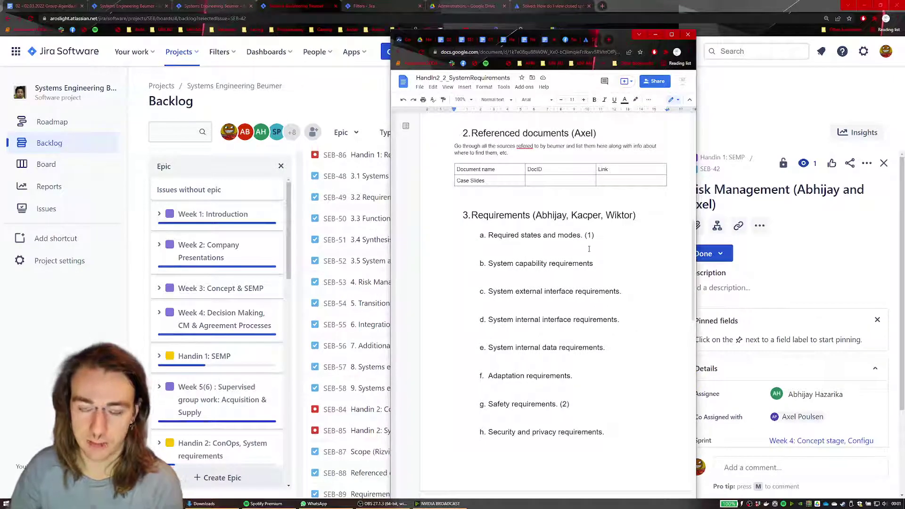
click(487, 222)
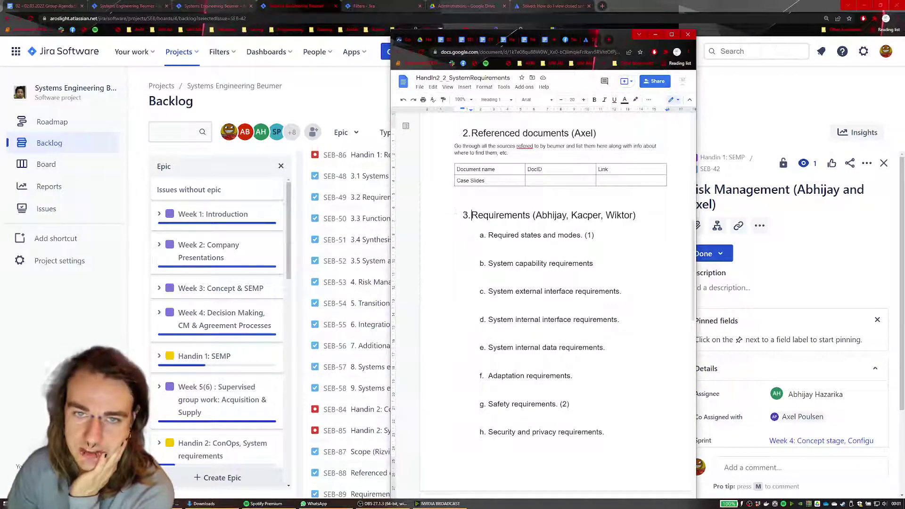
drag(463, 215, 637, 215)
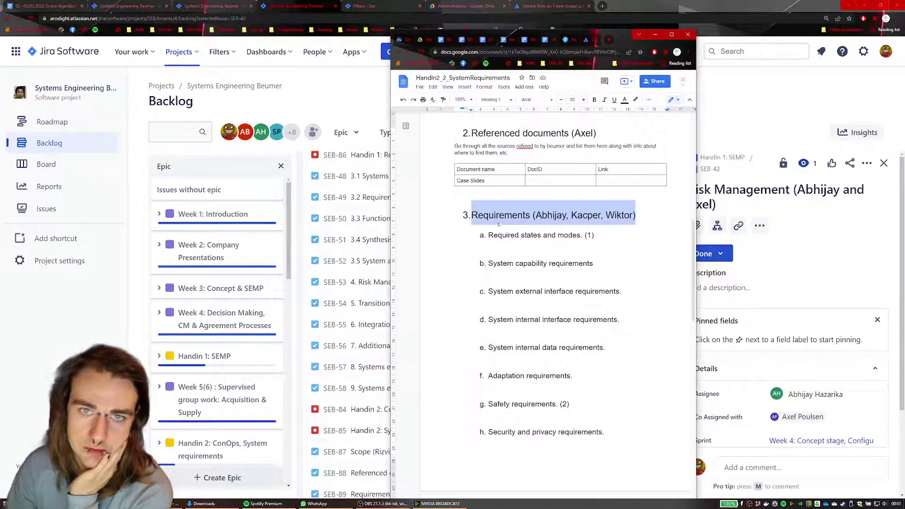
click(655, 35)
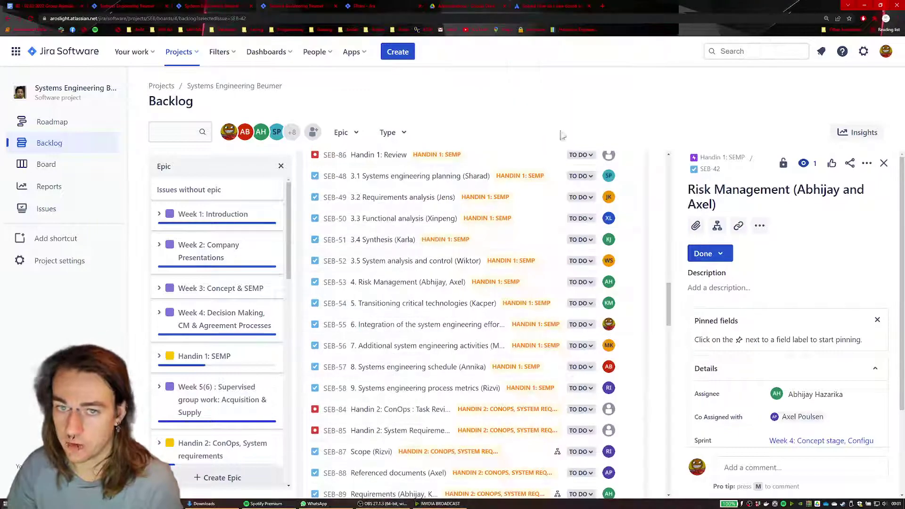
Step: Bring back the HandIn2_2_SystemRequirements document, examine the lettered subsections under Requirements, and return to the Jira backlog
key(alt+Tab)
scroll(485, 351, down, 1)
click(485, 199)
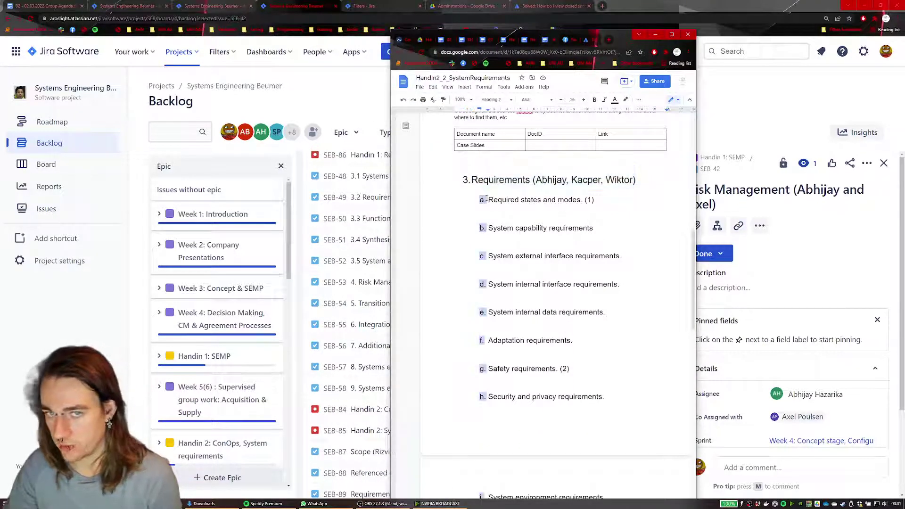
click(535, 199)
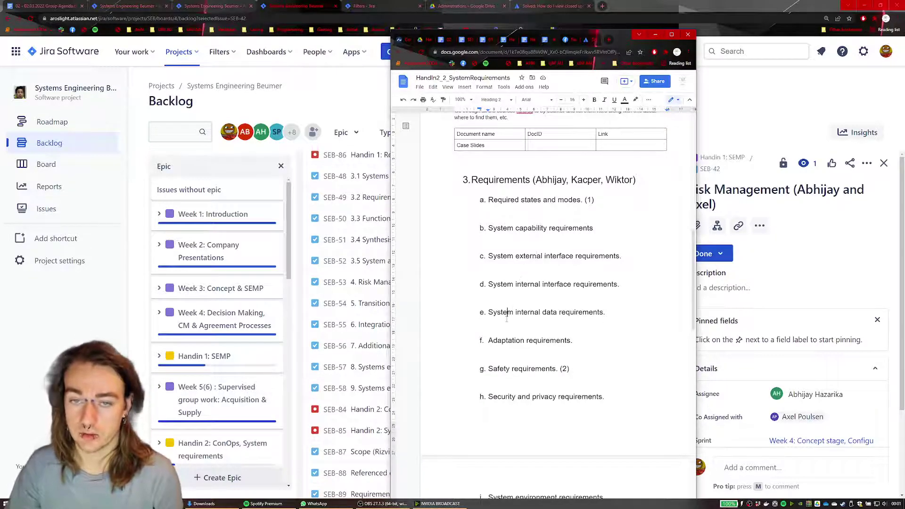
click(656, 35)
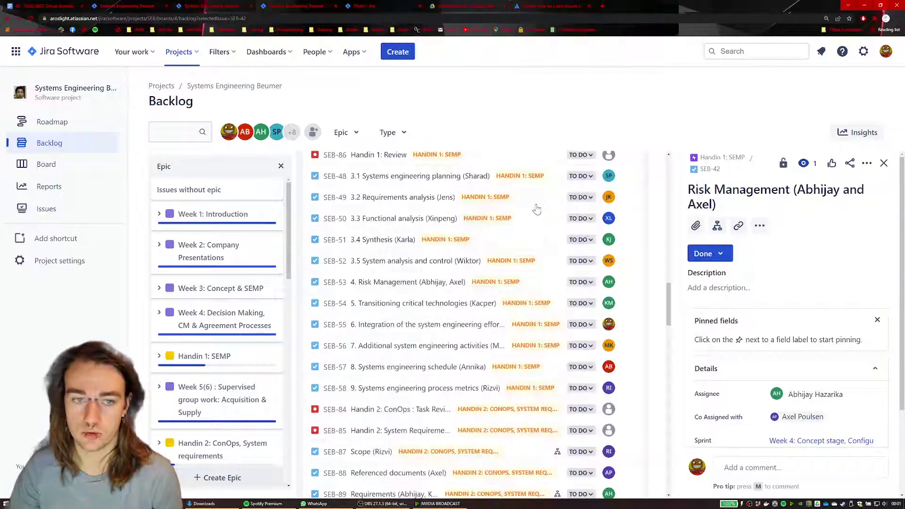
Step: Open the Requirements issue (SEB-89) in the Week 6 sprint and view the status options of its first child issue without changing it
scroll(496, 268, down, 3)
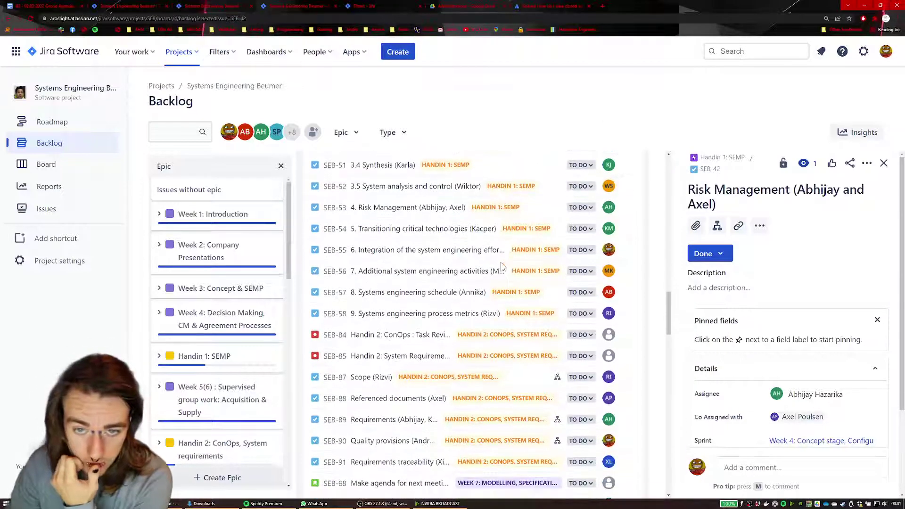
scroll(509, 278, down, 3)
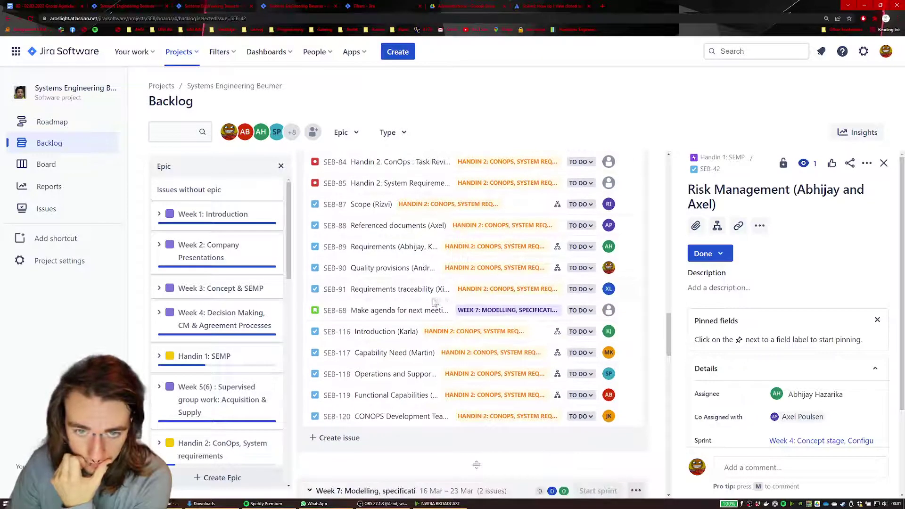
click(427, 252)
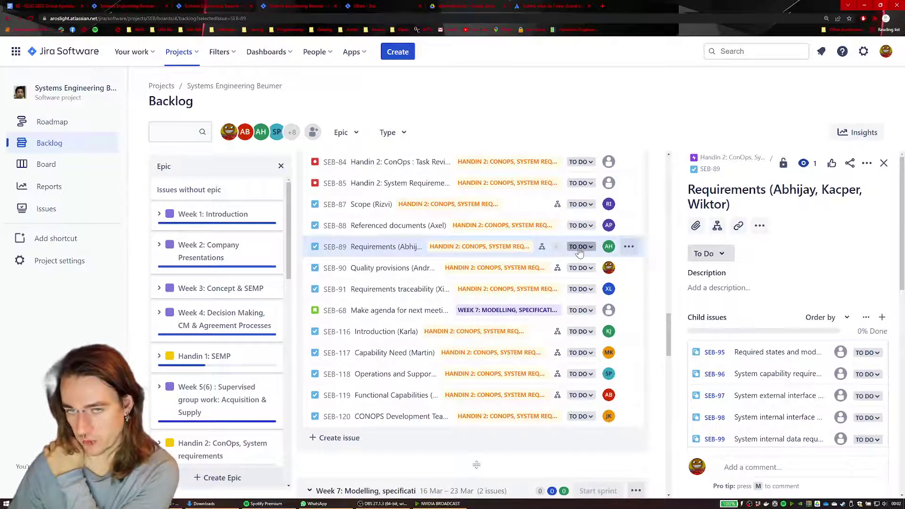
click(872, 355)
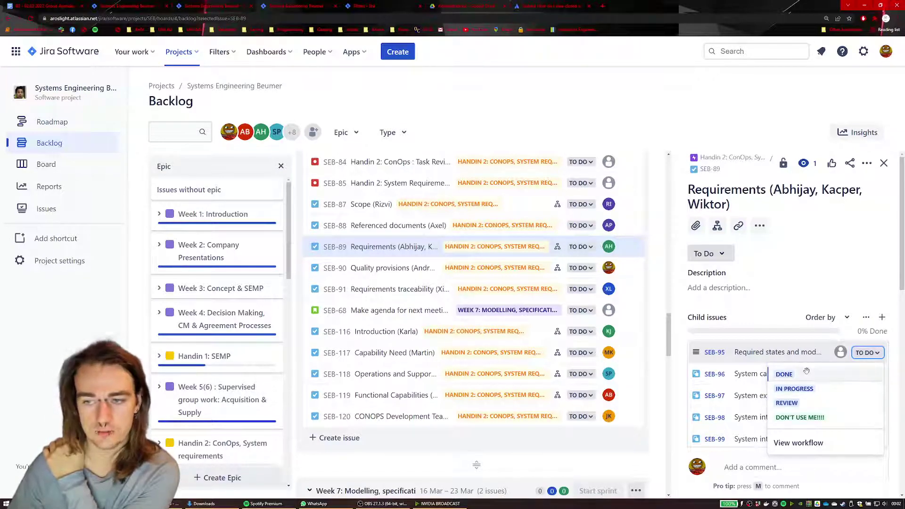
click(816, 286)
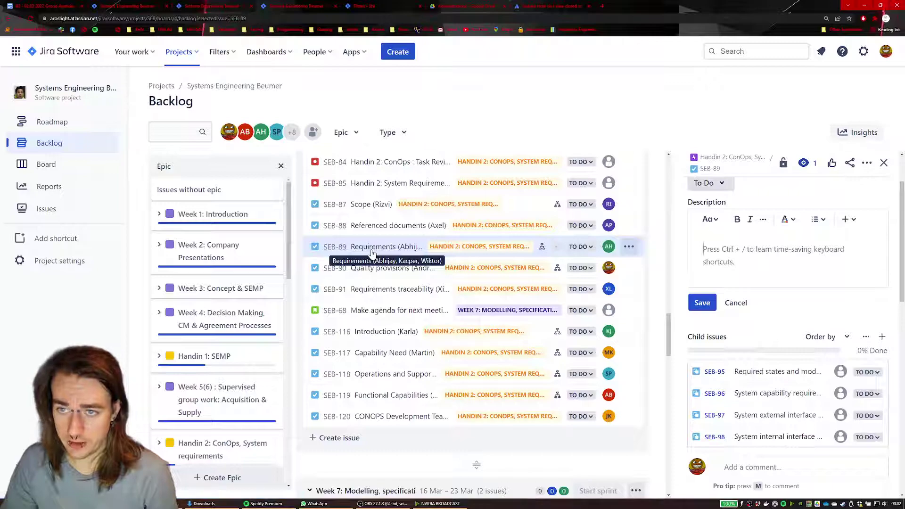
Step: View the Referenced documents issue (SEB-88), and reopen the Requirements issue to look at its child issues
click(377, 227)
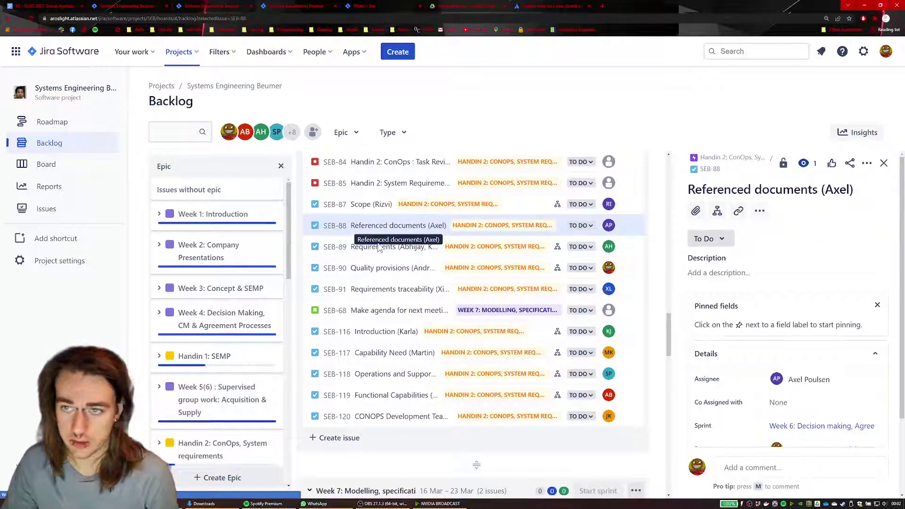
click(369, 246)
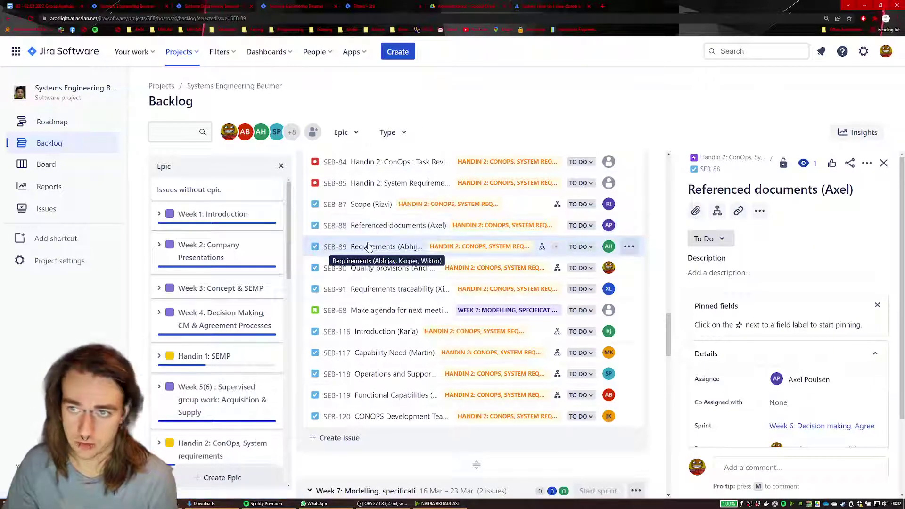
scroll(792, 330, down, 3)
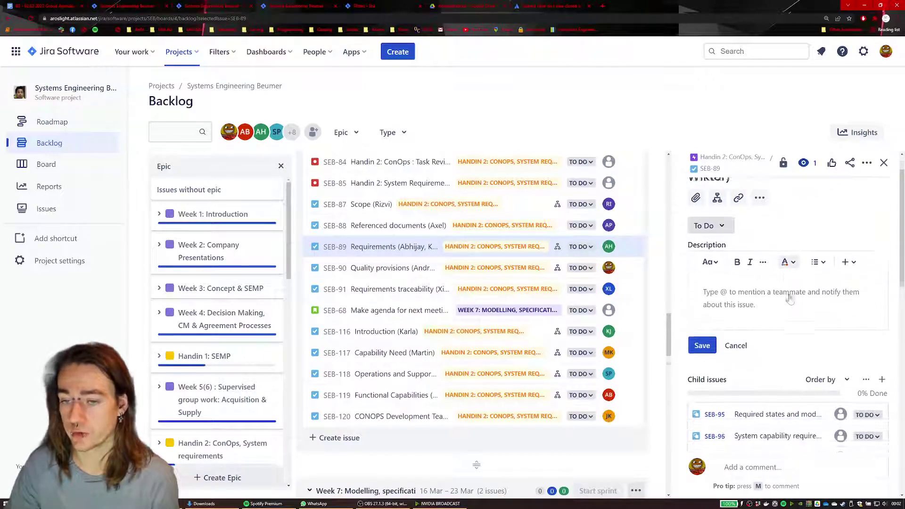
Step: Open the comment editor of the Requirements issue (SEB-89) without entering a comment, and return to its child issues
click(772, 468)
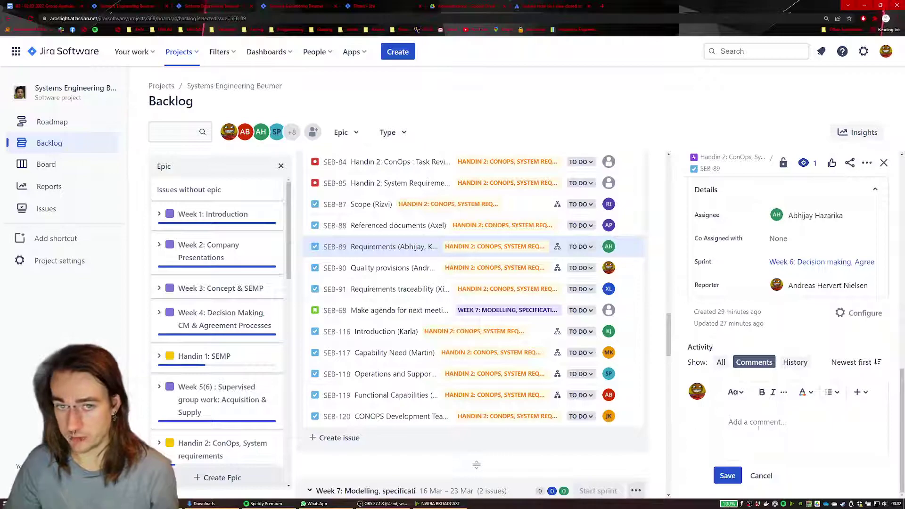
scroll(778, 401, up, 5)
scroll(706, 295, up, 6)
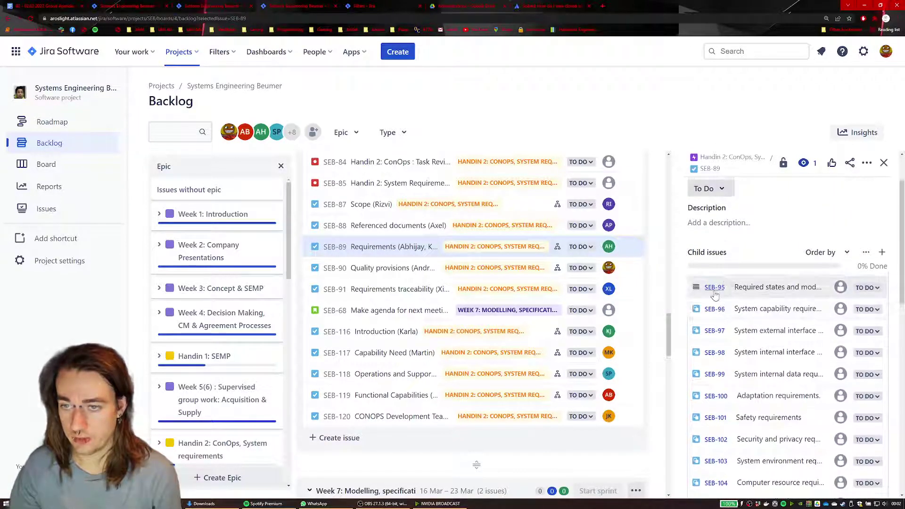
Step: Open the child issue Required states and modes (SEB-95), show its empty comment editor, and return to the backlog
click(714, 290)
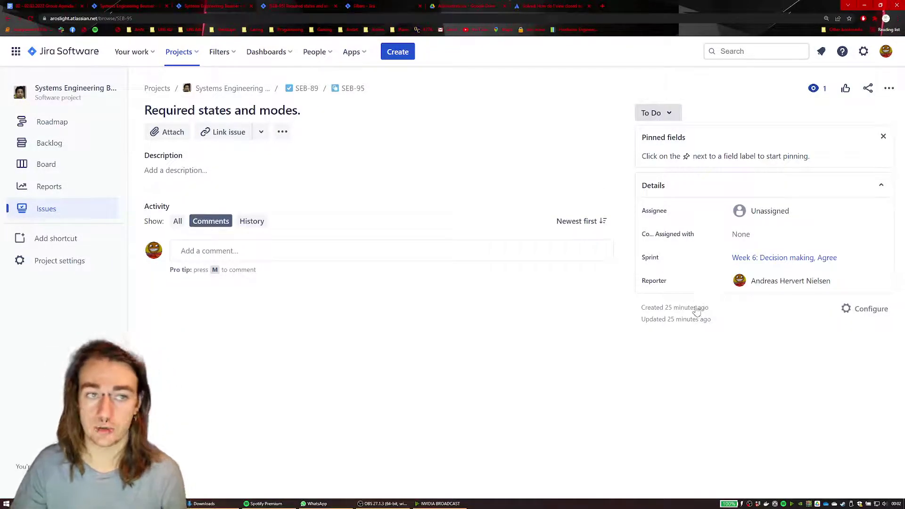
mouse_move(699, 307)
click(287, 251)
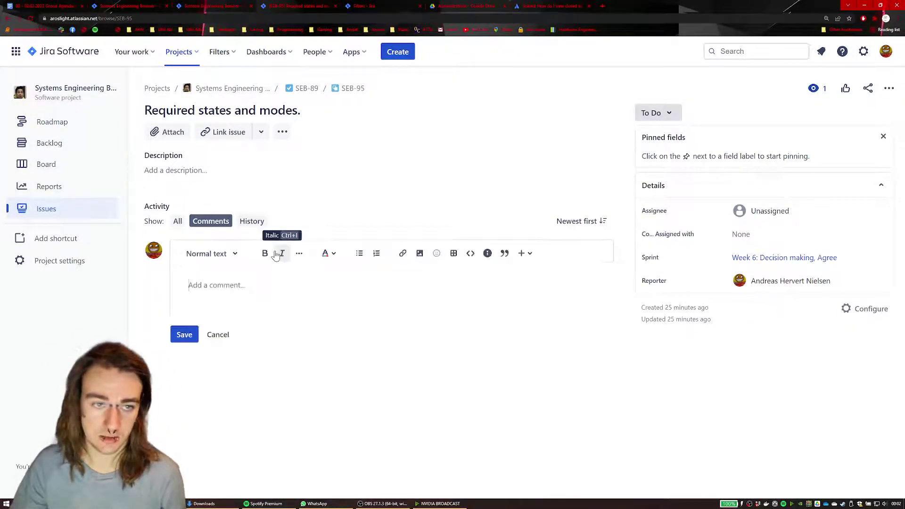
click(11, 20)
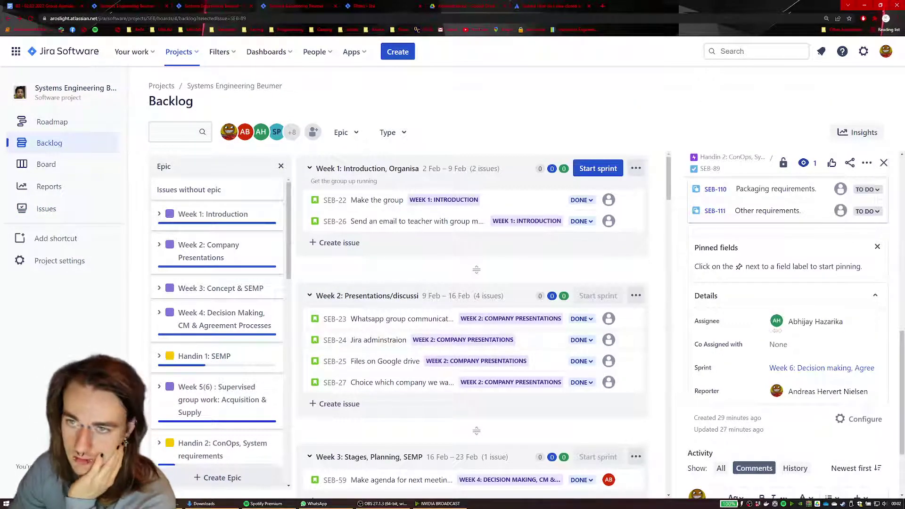
Step: Review the child issues and details of the Requirements issue (SEB-89), ending at its comment editor
scroll(773, 305, up, 10)
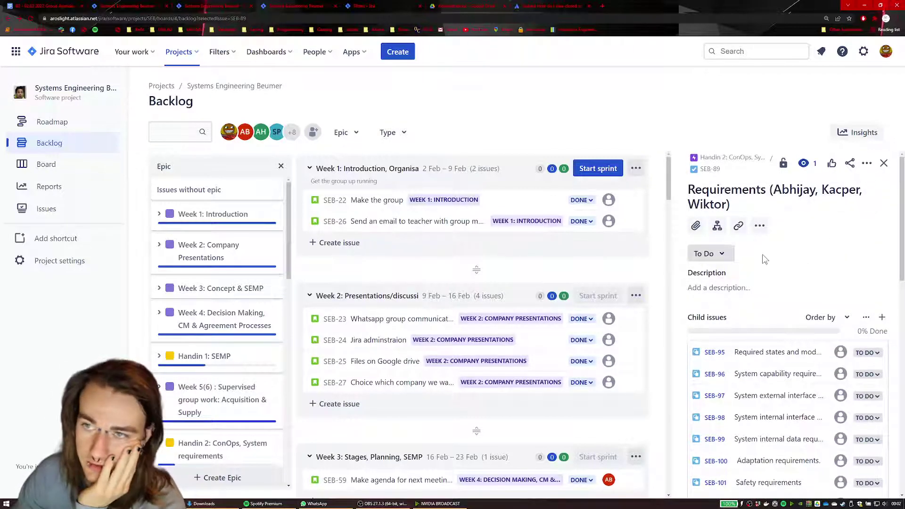
scroll(764, 259, down, 7)
scroll(757, 240, up, 4)
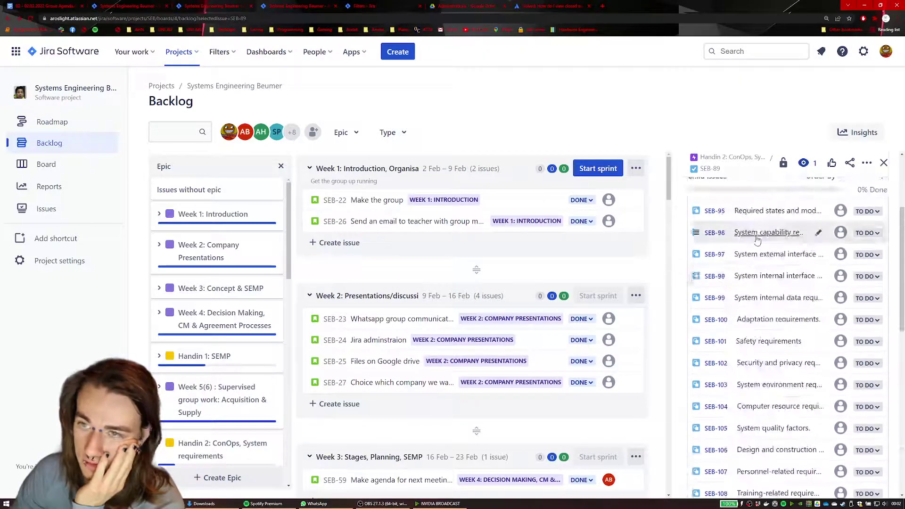
scroll(757, 240, up, 3)
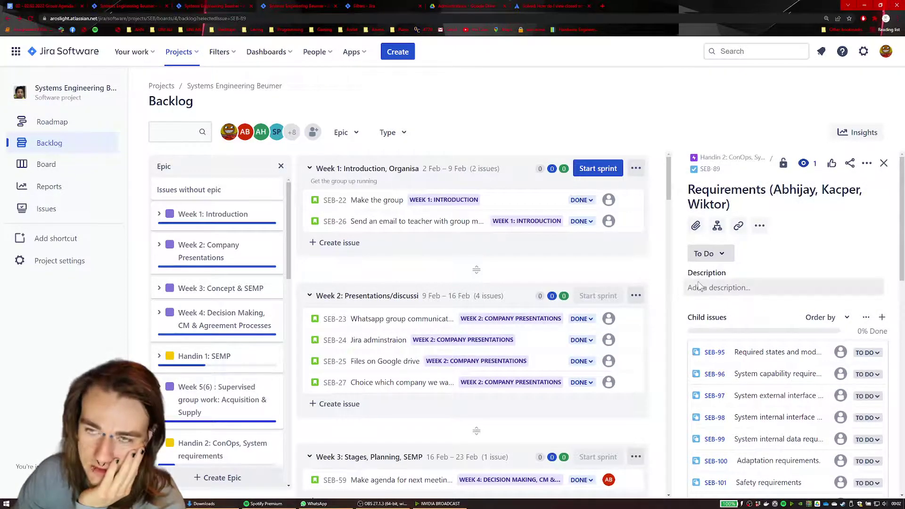
scroll(707, 283, down, 10)
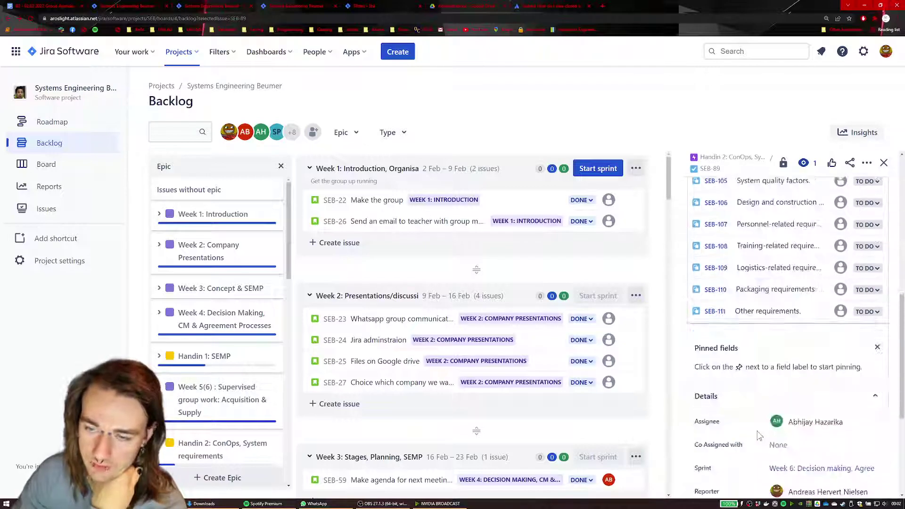
click(732, 467)
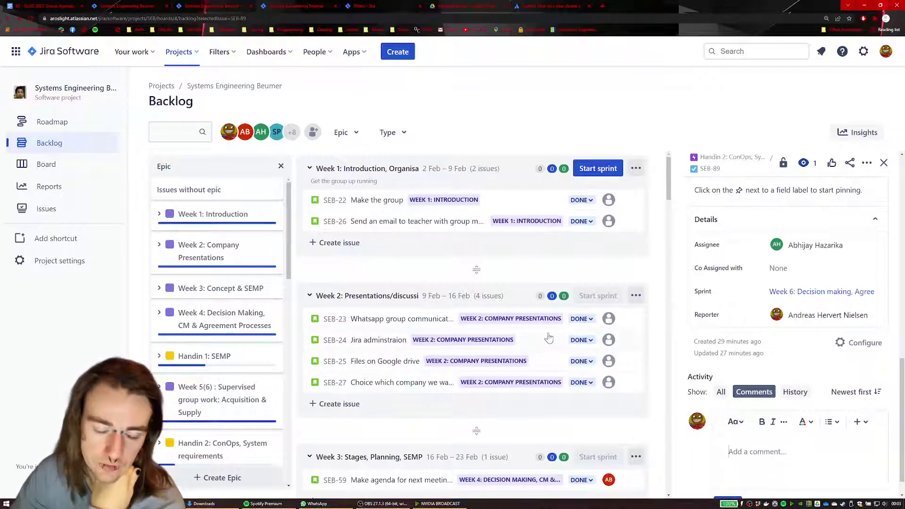
Step: Examine the backlog's sprints from Week 1 to Week 7, focusing on the Handin 1 and Handin 2 issues in Week 6
scroll(514, 382, down, 8)
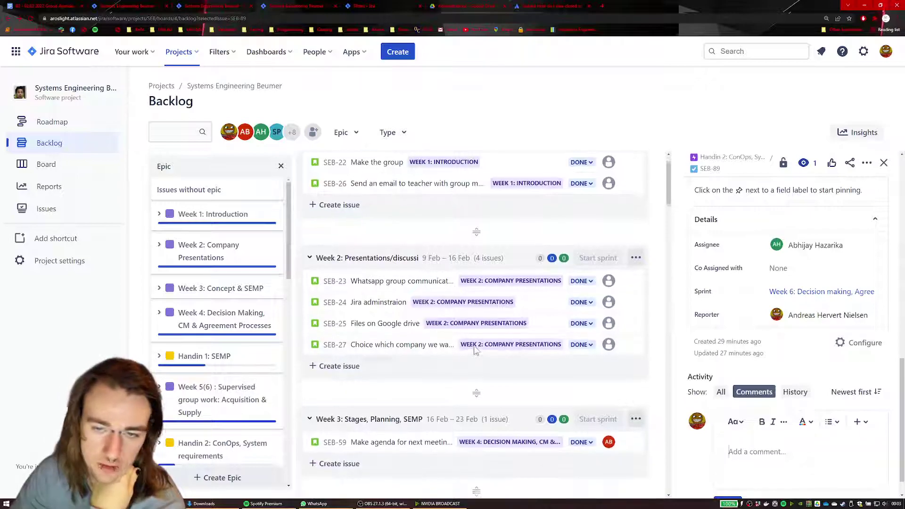
scroll(482, 346, down, 1)
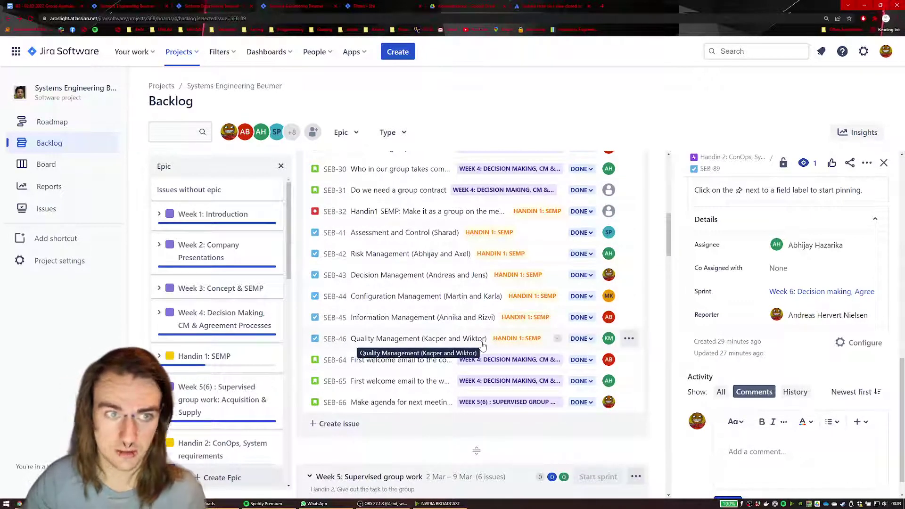
scroll(479, 302, down, 2)
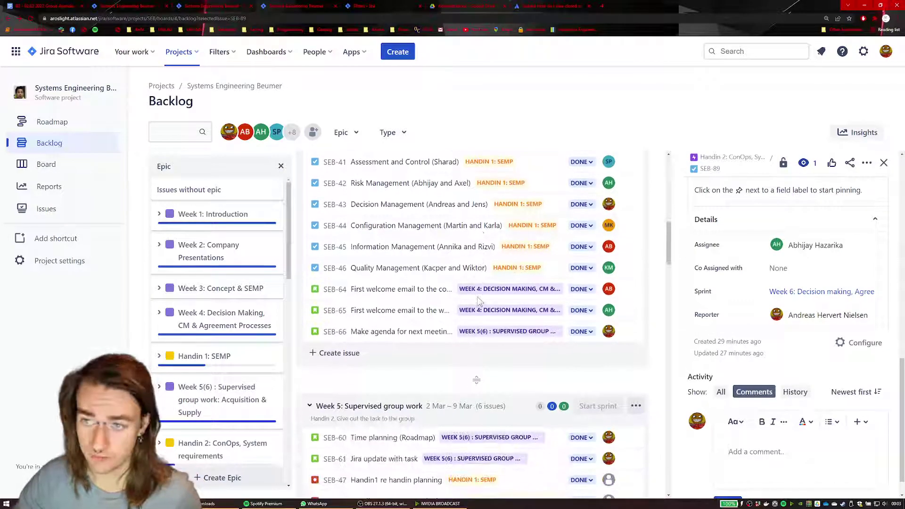
scroll(472, 299, down, 8)
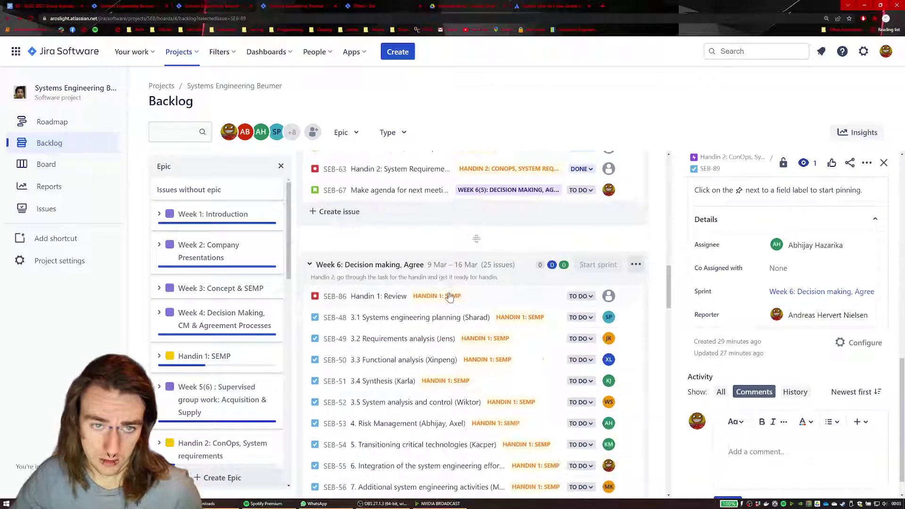
scroll(451, 297, up, 3)
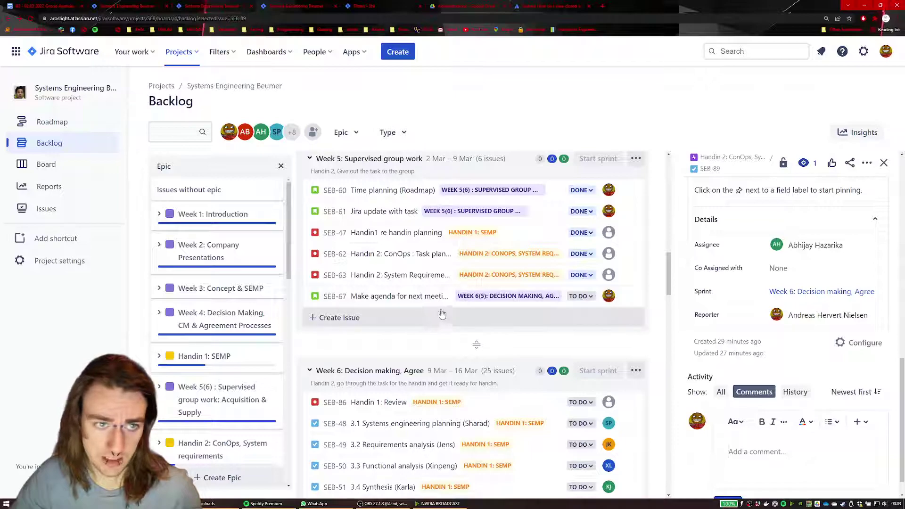
scroll(458, 300, down, 7)
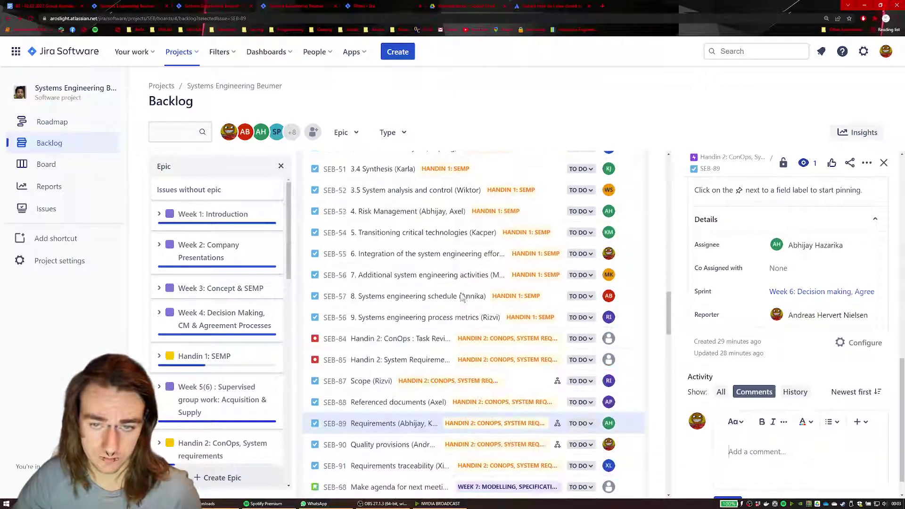
scroll(527, 368, up, 3)
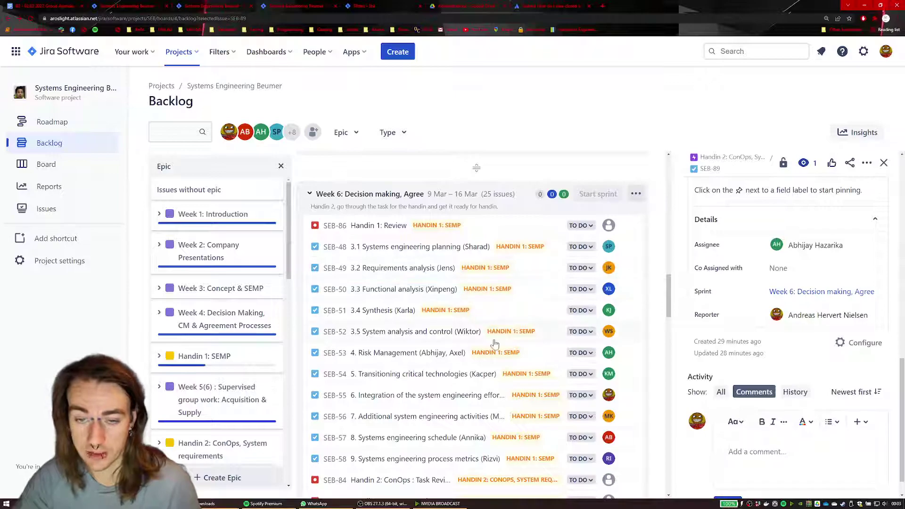
scroll(481, 330, down, 7)
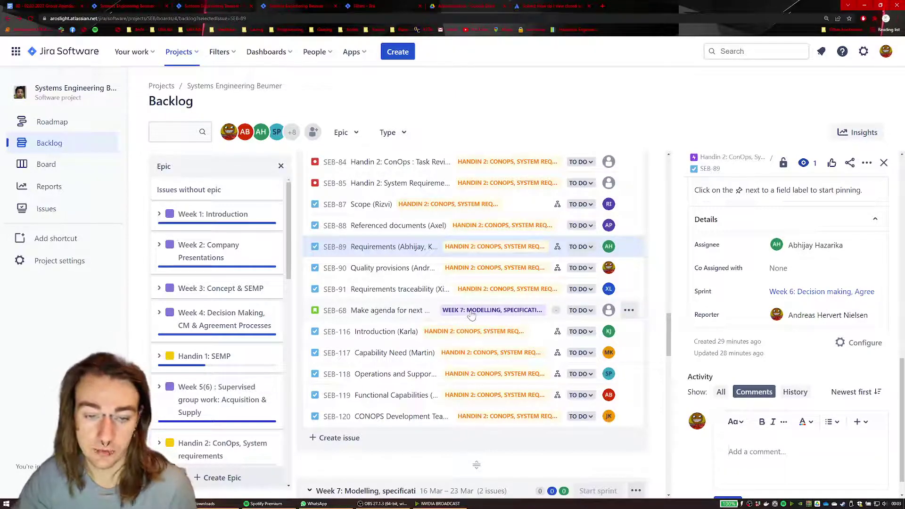
scroll(472, 316, up, 1)
scroll(453, 292, down, 2)
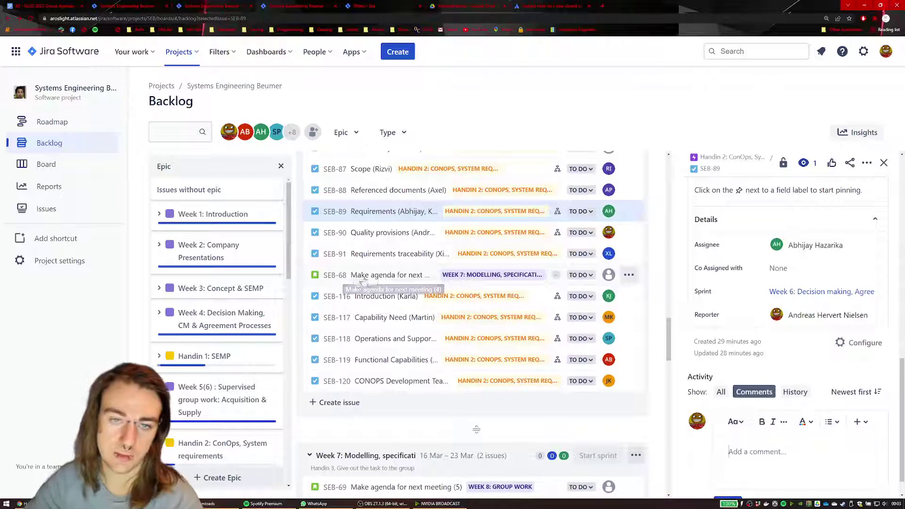
Step: View the issue Make agenda for next meeting (4) (SEB-68) and compare it with the agenda issues in the following sprints
click(380, 278)
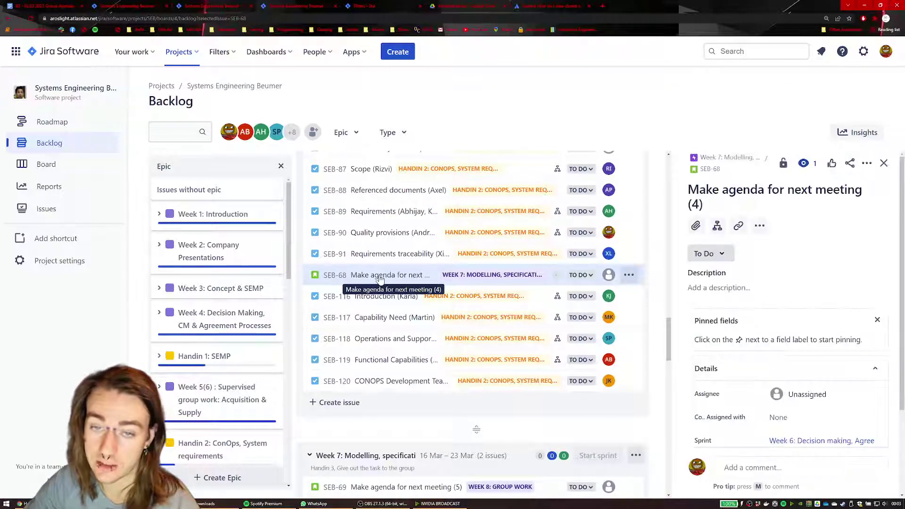
scroll(438, 370, down, 4)
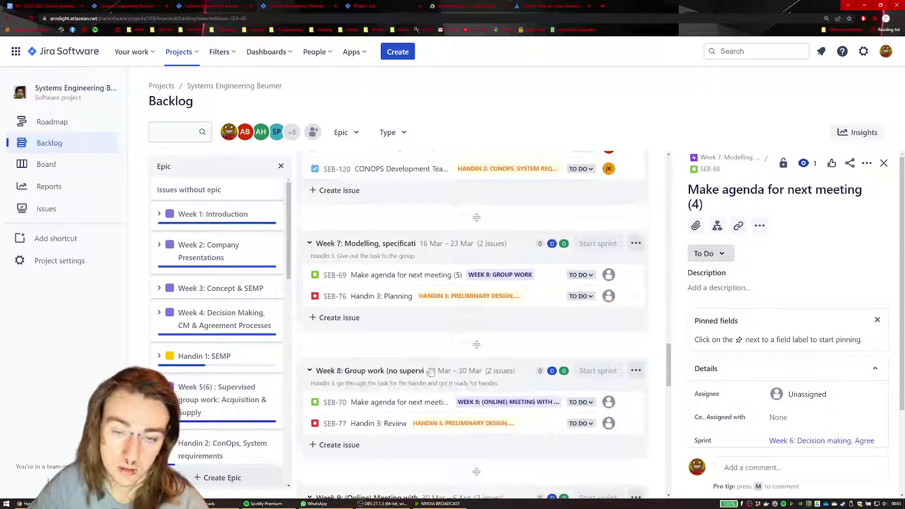
scroll(467, 307, up, 3)
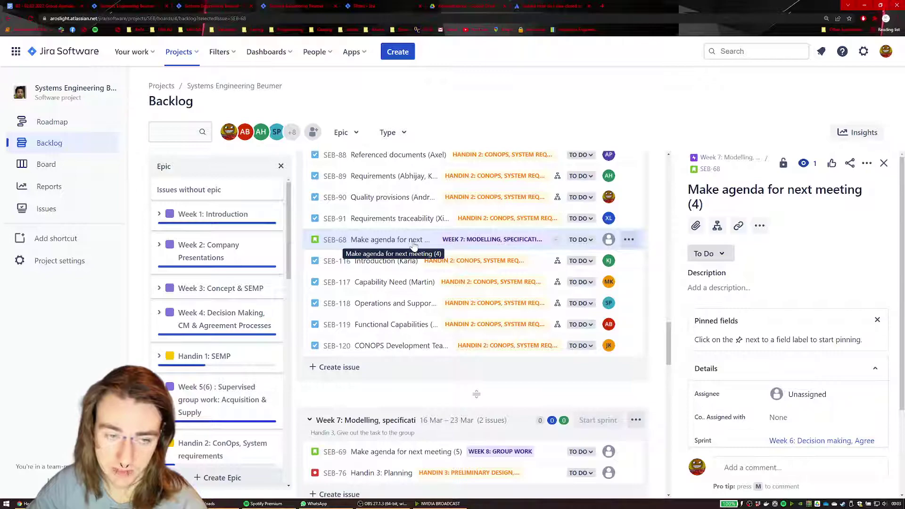
Step: Find the Week 9 sprint in the backlog and filter the issues by the Handin 4 epic
scroll(249, 359, down, 10)
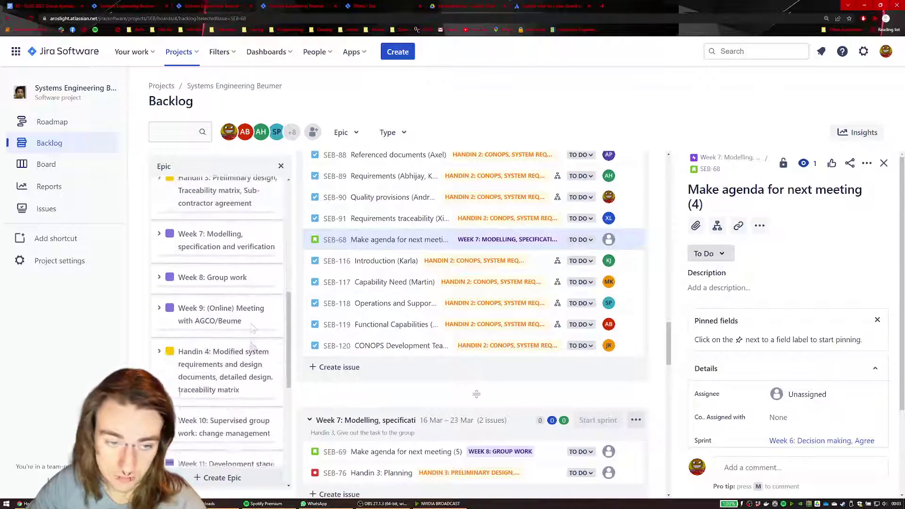
click(232, 360)
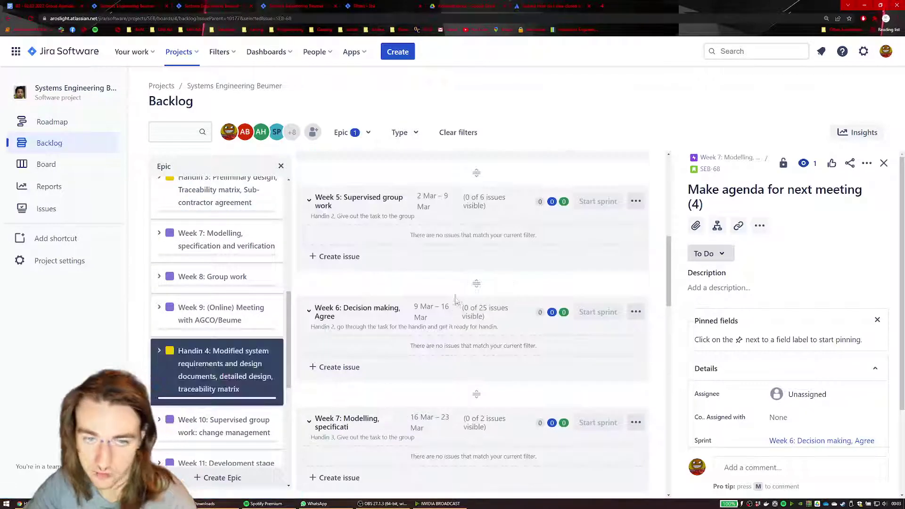
click(228, 353)
scroll(371, 332, down, 12)
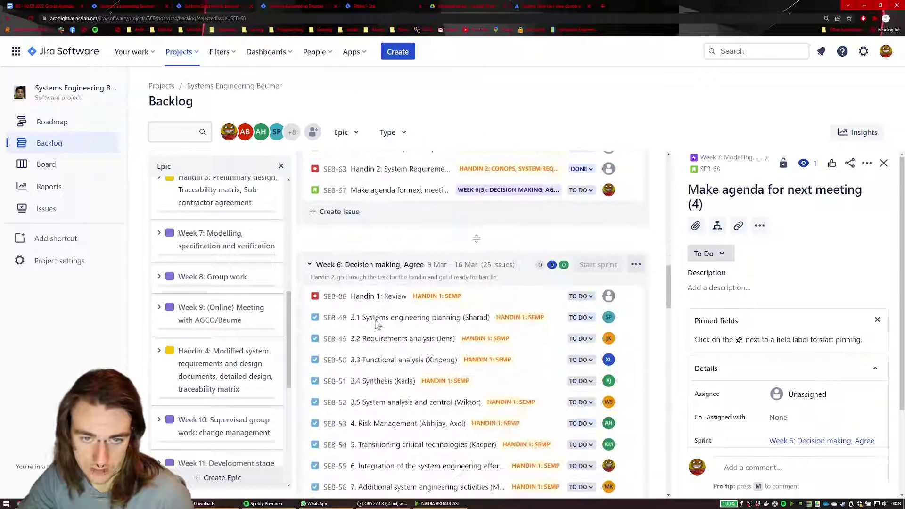
scroll(373, 326, down, 4)
scroll(455, 341, down, 10)
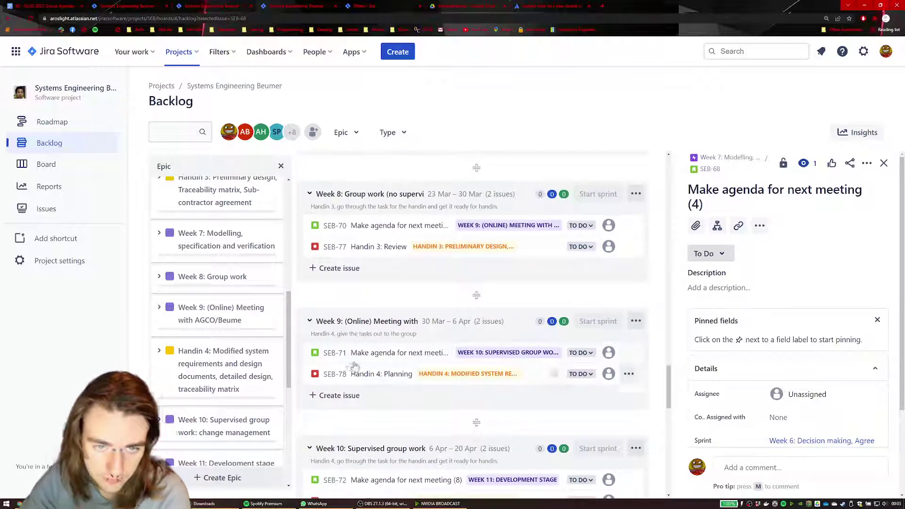
click(210, 349)
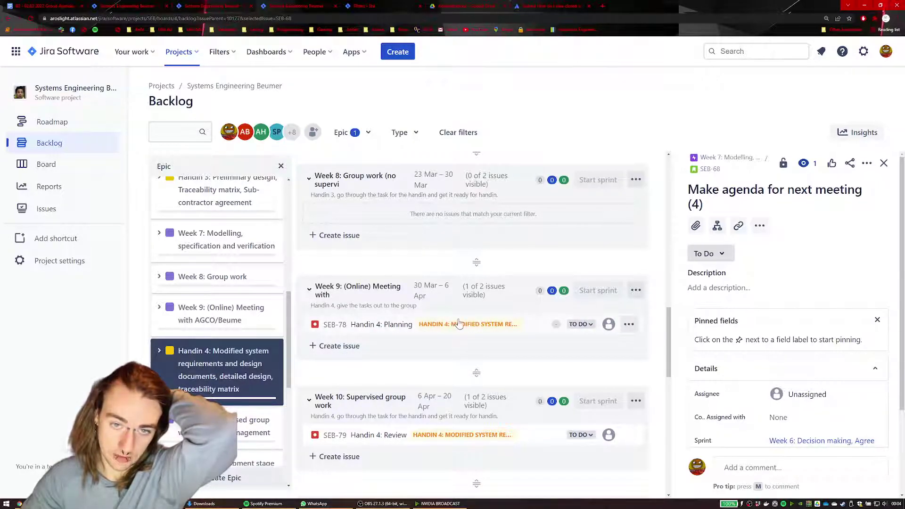
Step: Create an issue of type Task named "An example of homework task" in the Week 9 sprint under the Handin 4 epic
click(339, 349)
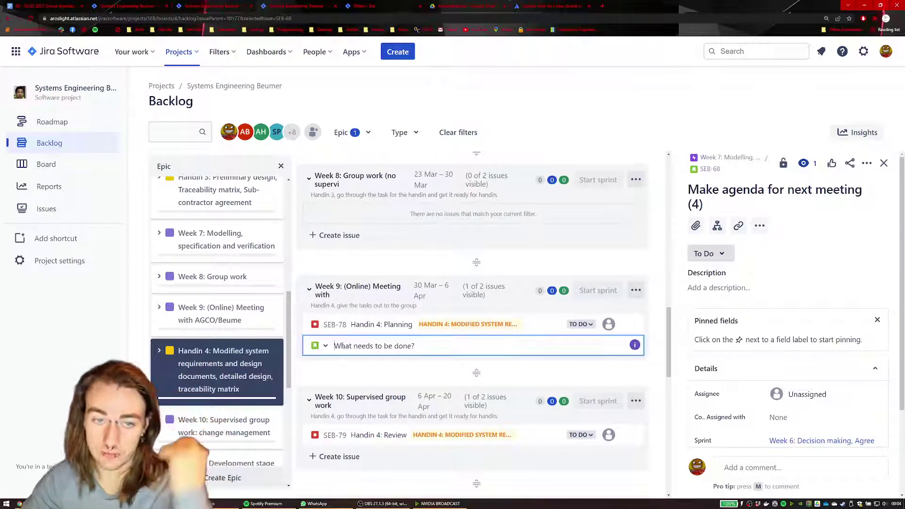
click(324, 349)
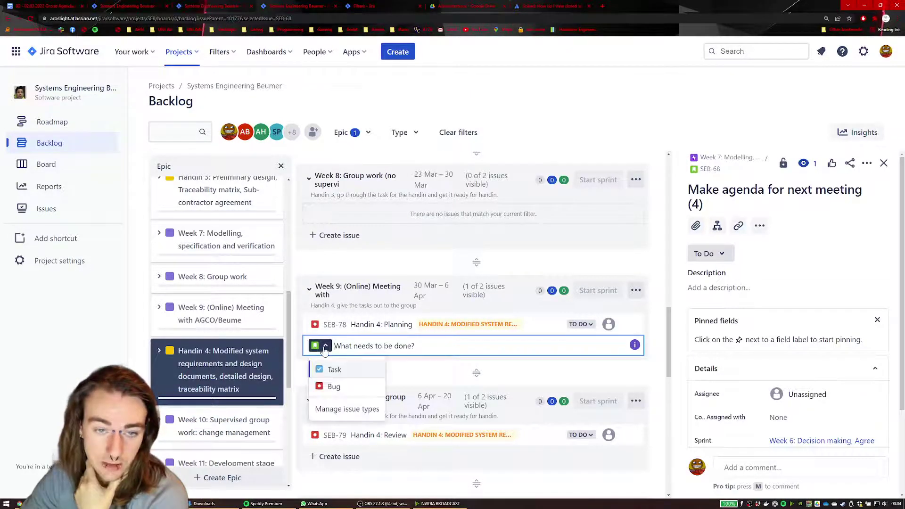
click(355, 369)
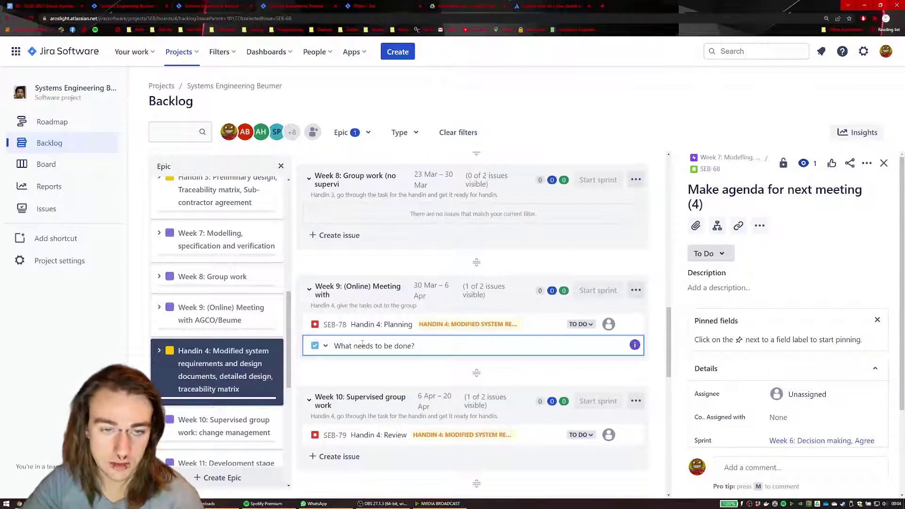
text(Home)
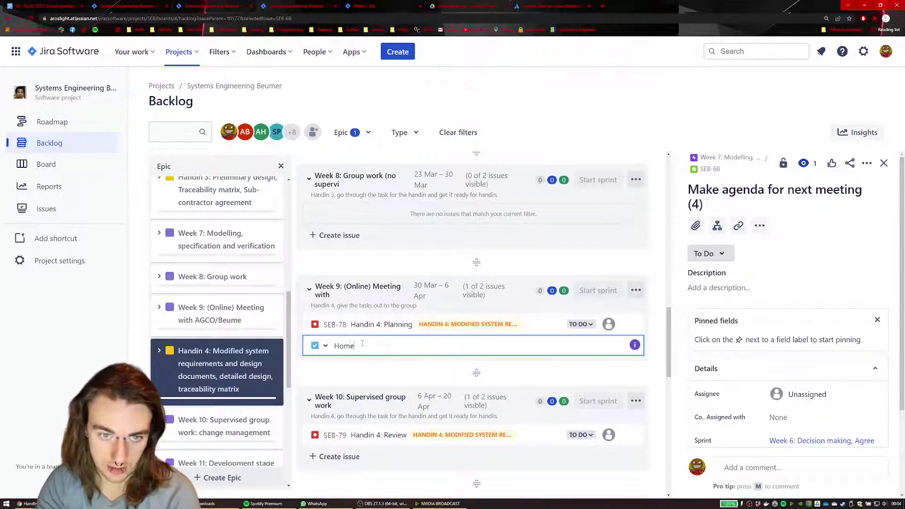
key(BackSpace)
key(BackSpace)
key(BackSpace)
text(An example of h)
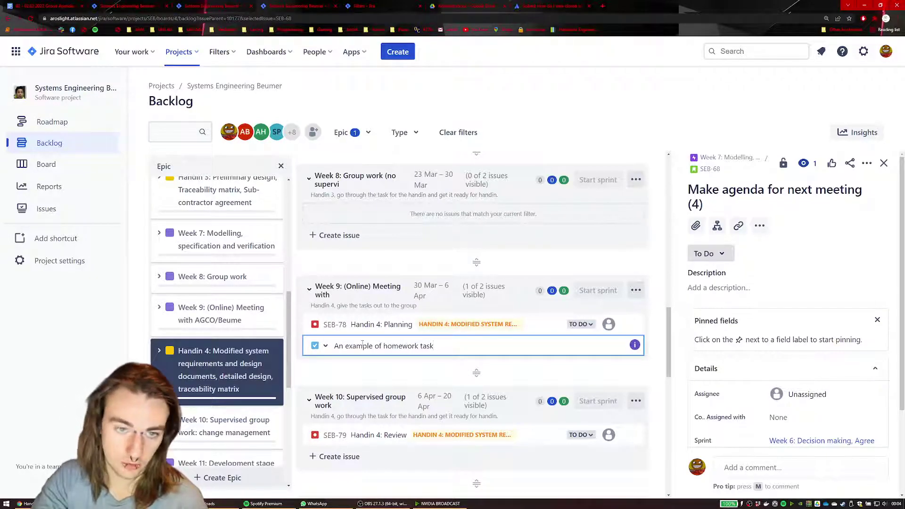
key(Return)
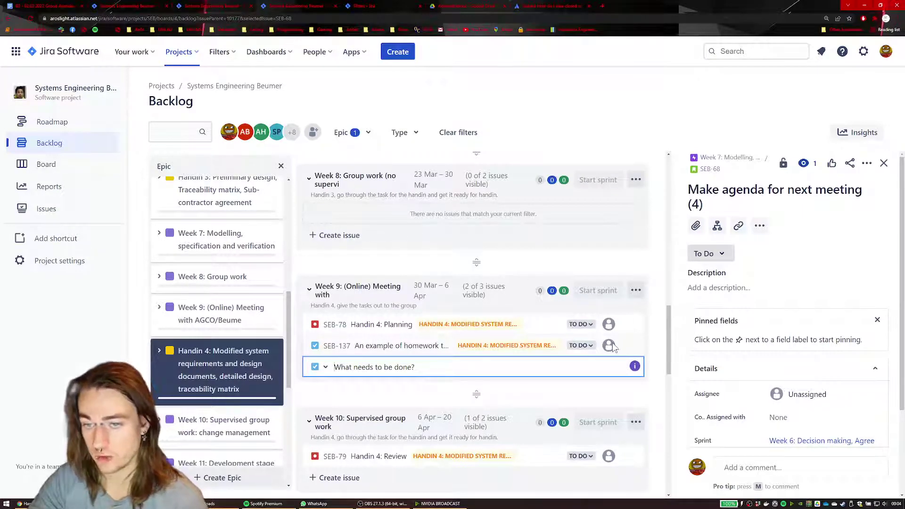
key(Escape)
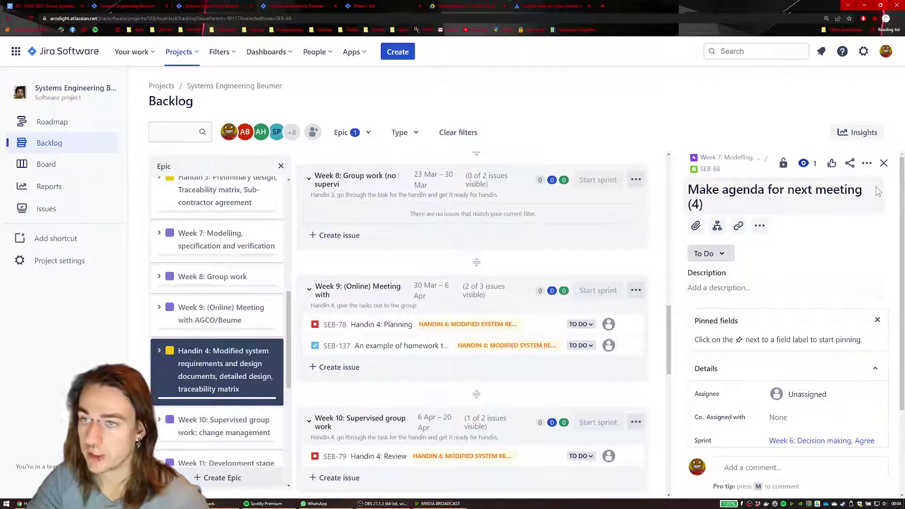
Step: Open the details of the "An example of homework task" issue and remove the Handin 4 epic filter from the backlog
click(406, 354)
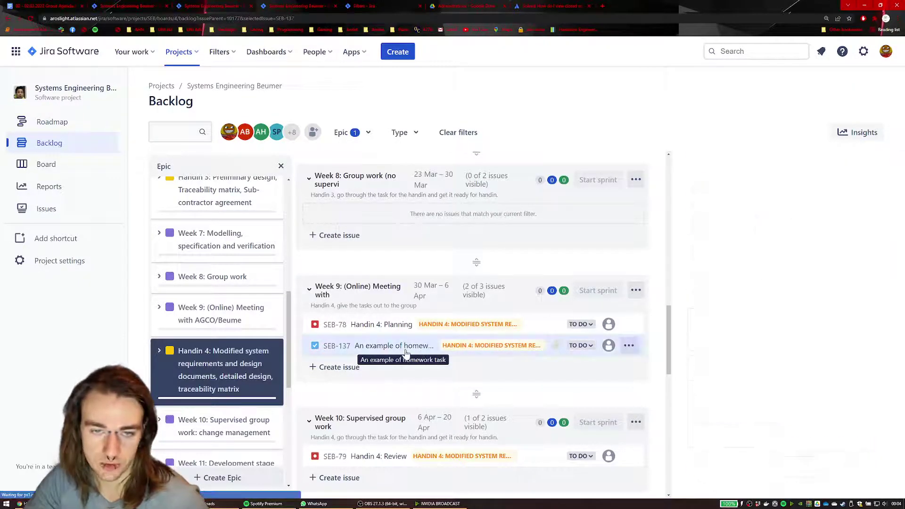
click(866, 164)
click(867, 164)
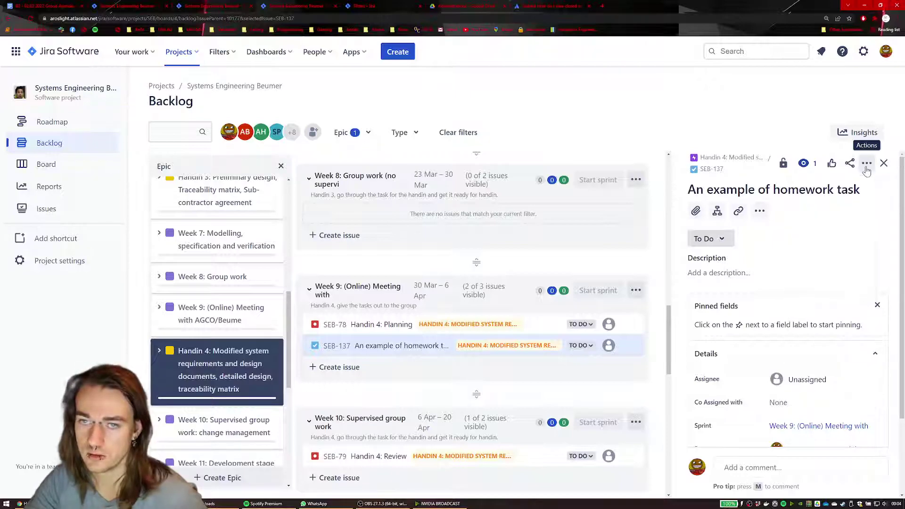
click(230, 369)
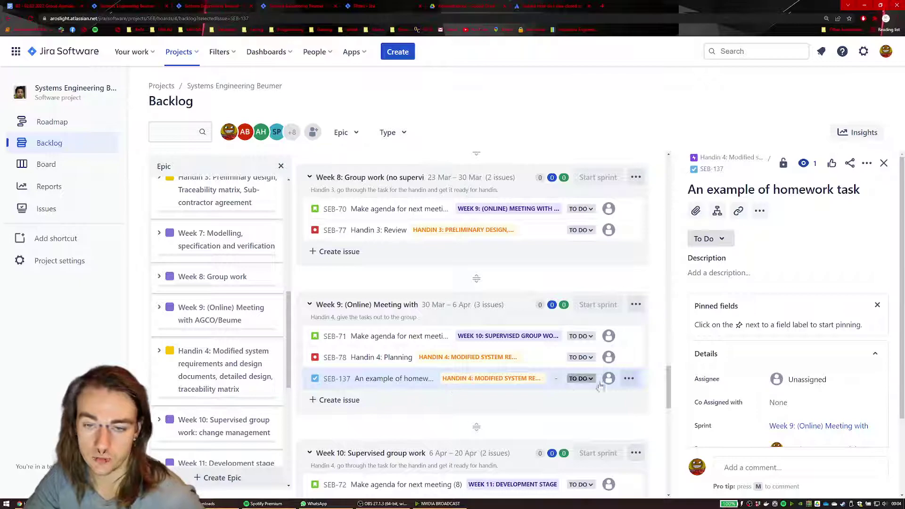
Step: View the actions available for the homework task and the issue types offered for a new issue in the Week 9 sprint
click(630, 379)
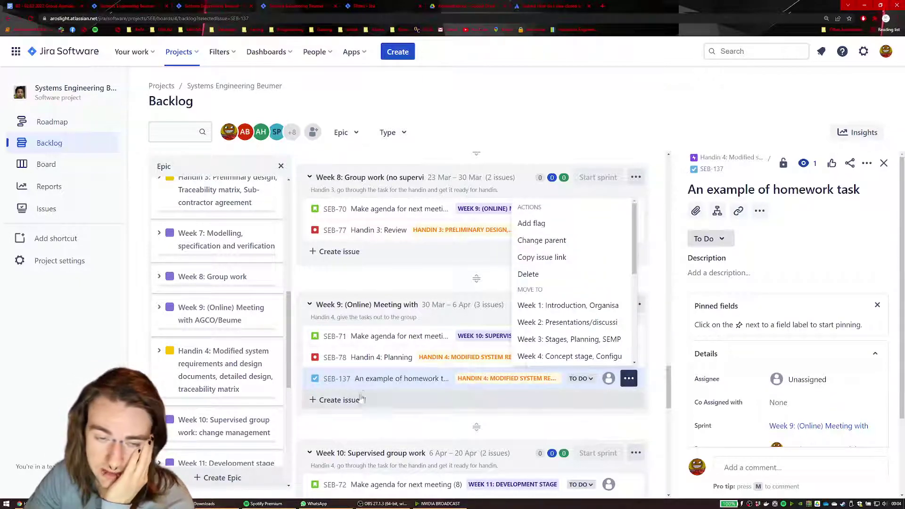
click(384, 269)
click(339, 400)
click(325, 401)
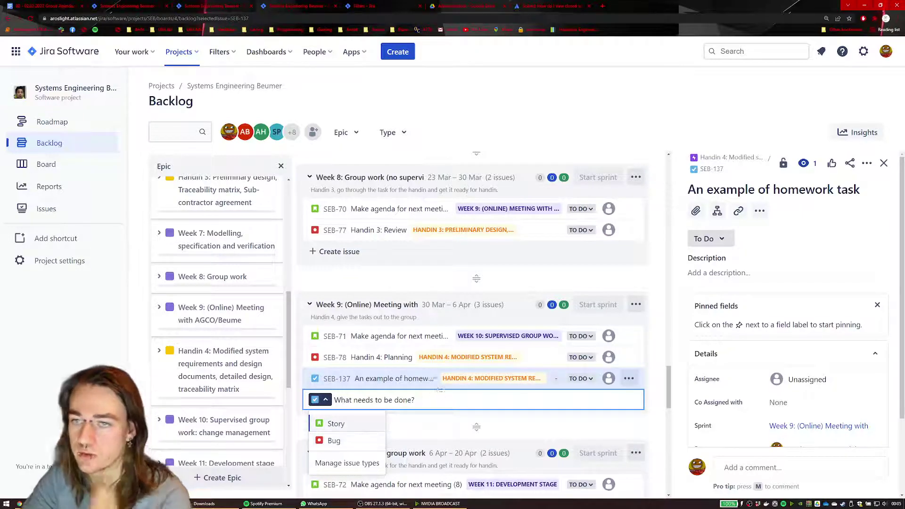
click(366, 273)
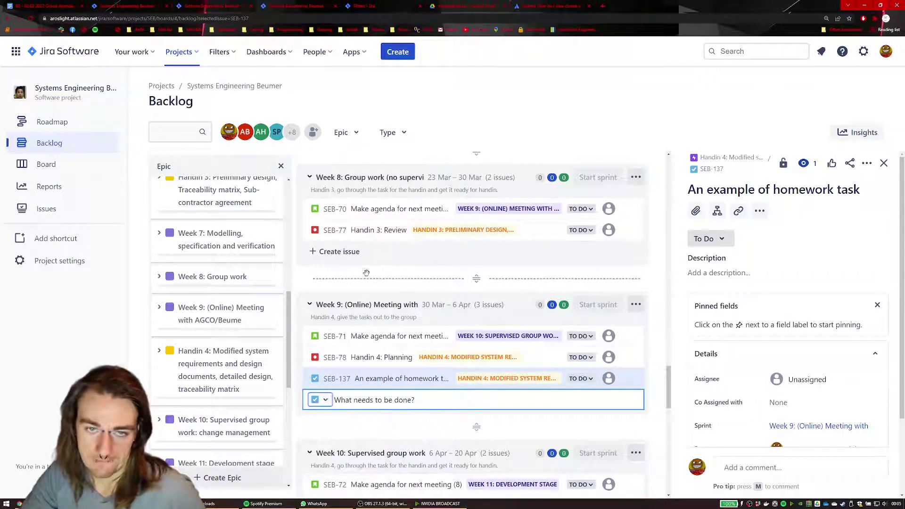
Step: View the Handin 4: Planning issue and return to the details of the "An example of homework task" issue
click(629, 379)
click(629, 378)
click(376, 364)
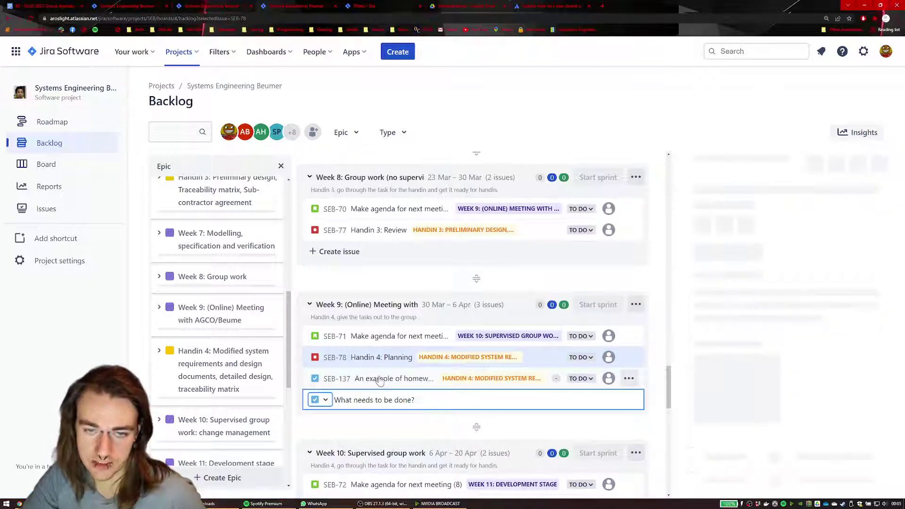
click(380, 381)
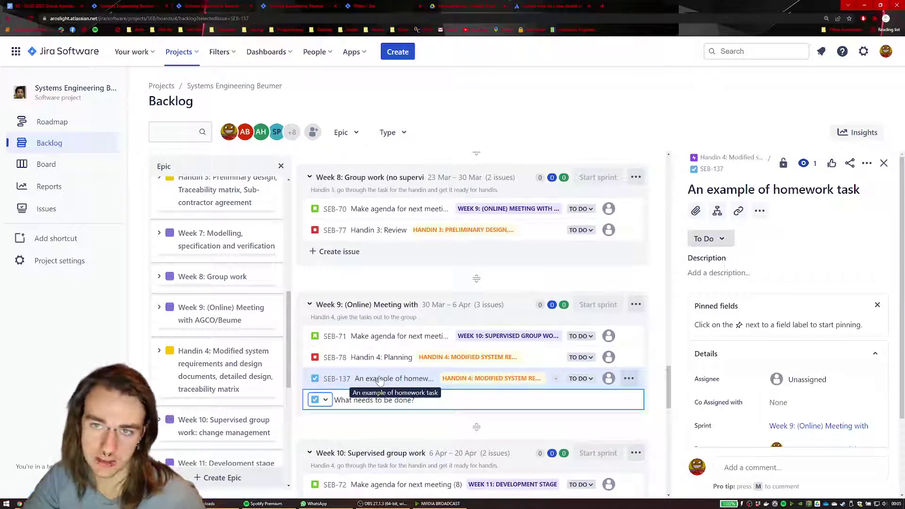